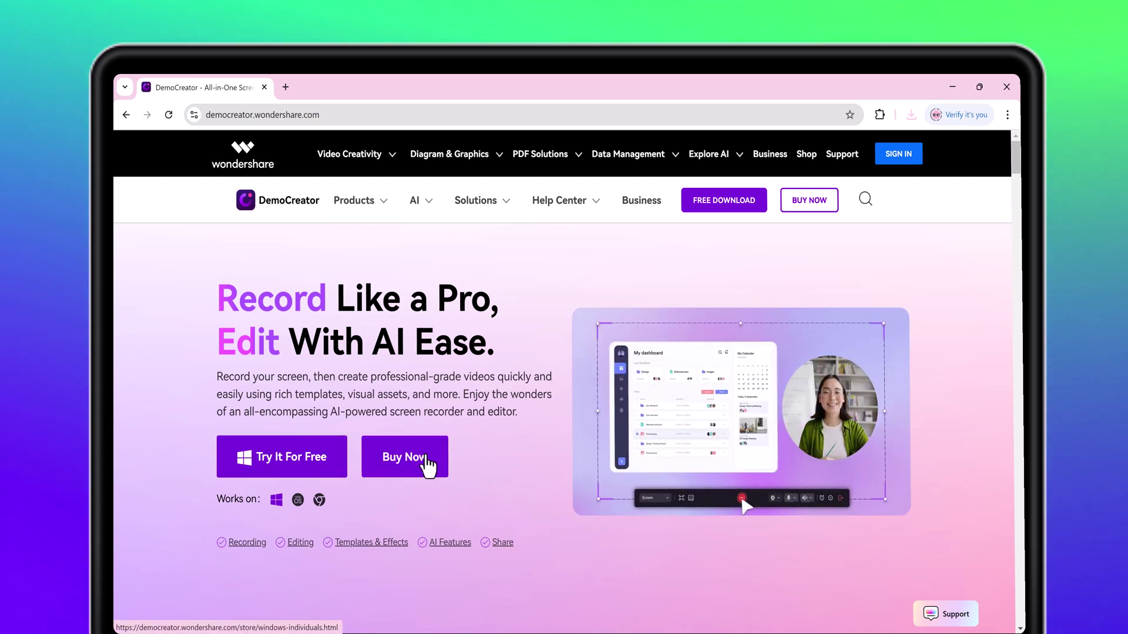
# - Preview the Virtual Avatar, Video Presentation and Camera recording modes on the DemoCreator site
pyautogui.moveTo(1017, 168); pyautogui.dragTo(1018, 207)
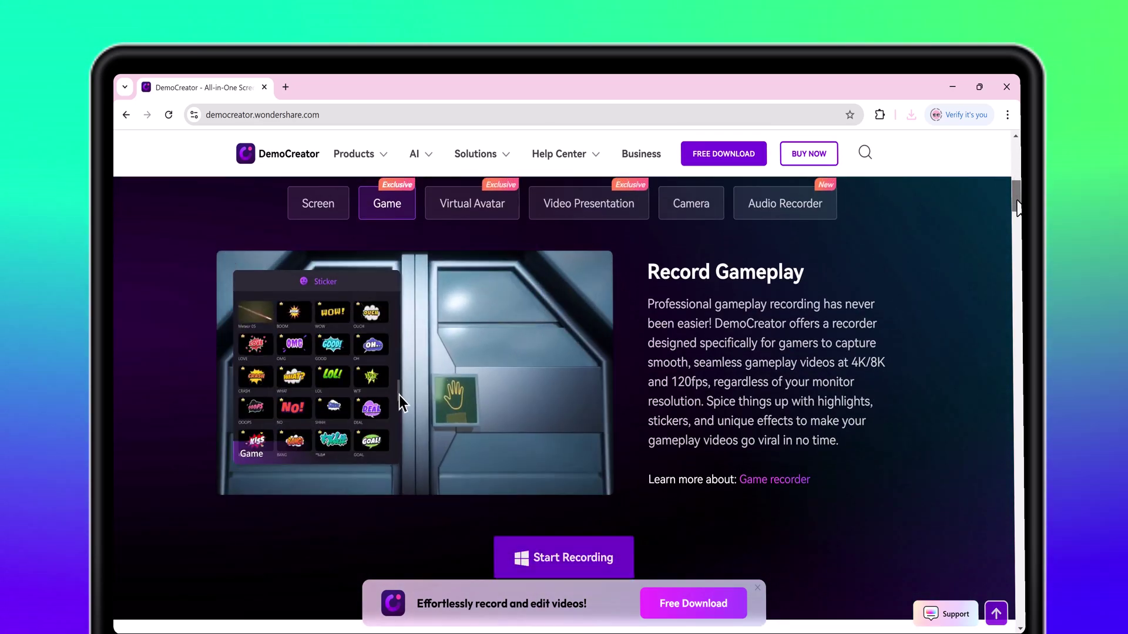
pyautogui.click(478, 212)
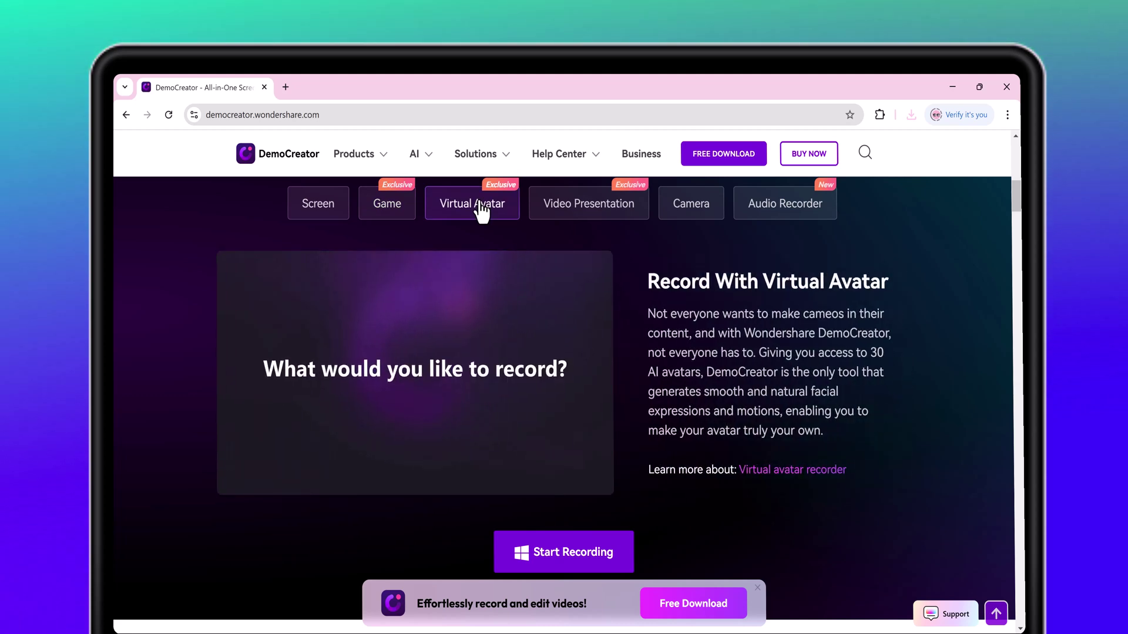
pyautogui.click(586, 218)
pyautogui.click(676, 214)
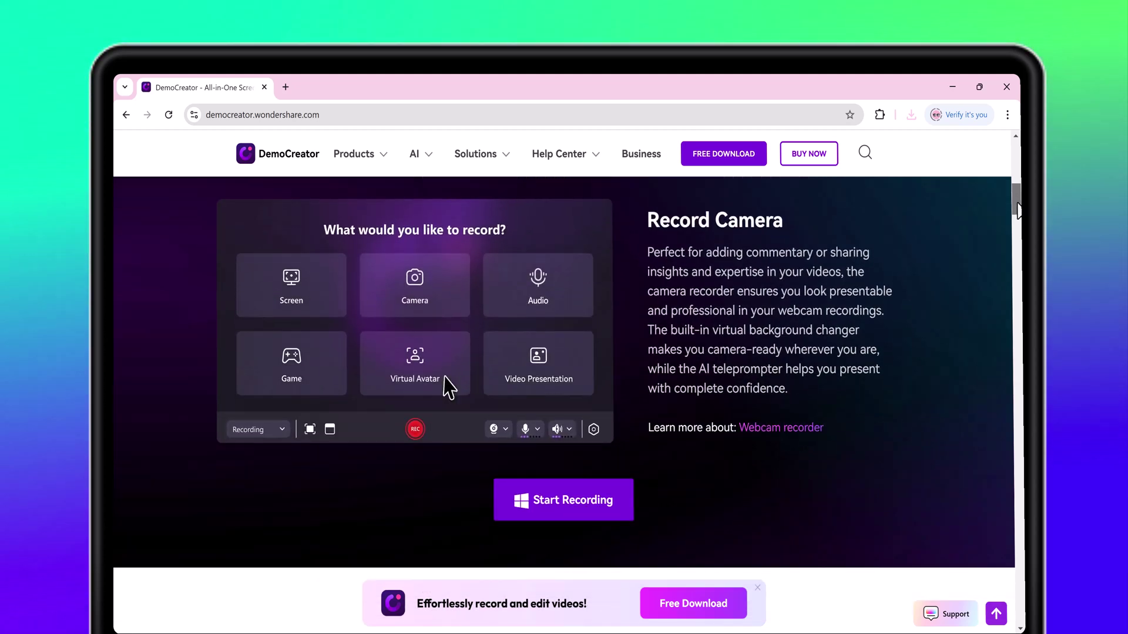
# - View the Stickers, Effects and Transitions demos, then scroll down to AI in Recording
pyautogui.moveTo(1019, 211); pyautogui.dragTo(1020, 264)
pyautogui.scroll(-4, 1020, 264)
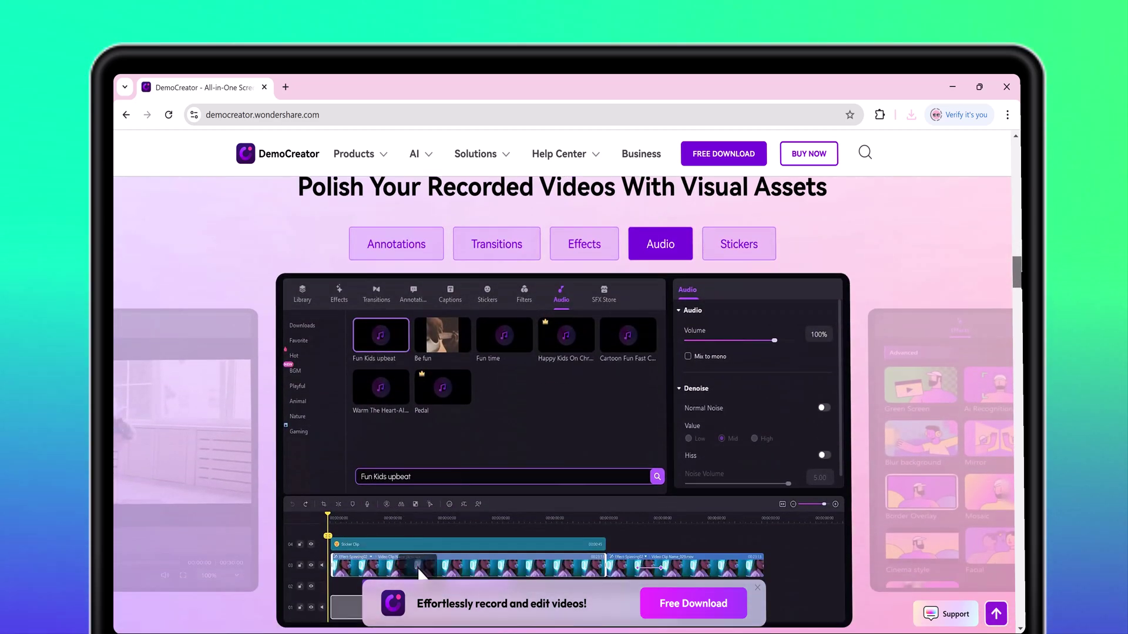
pyautogui.click(745, 256)
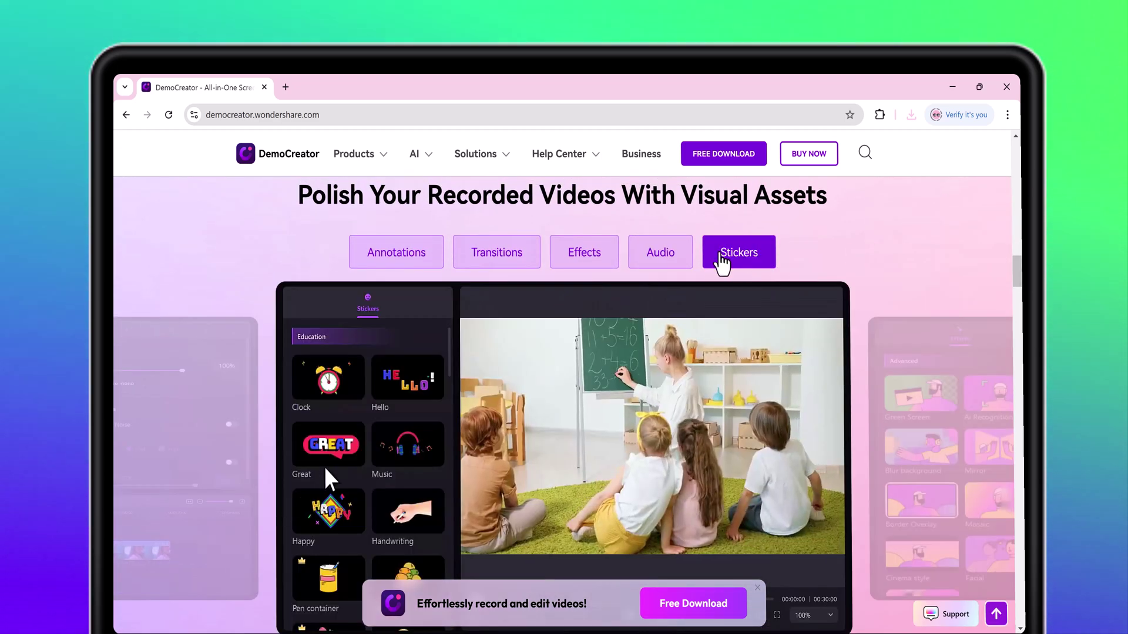
pyautogui.click(560, 261)
pyautogui.click(508, 264)
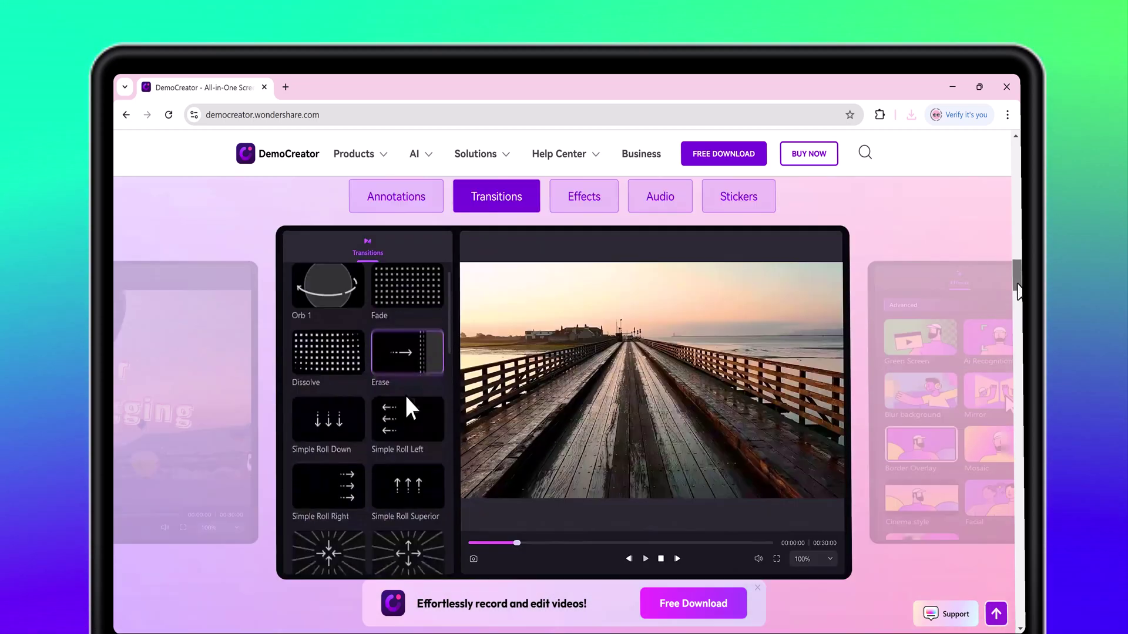
pyautogui.moveTo(1018, 283); pyautogui.dragTo(1020, 373)
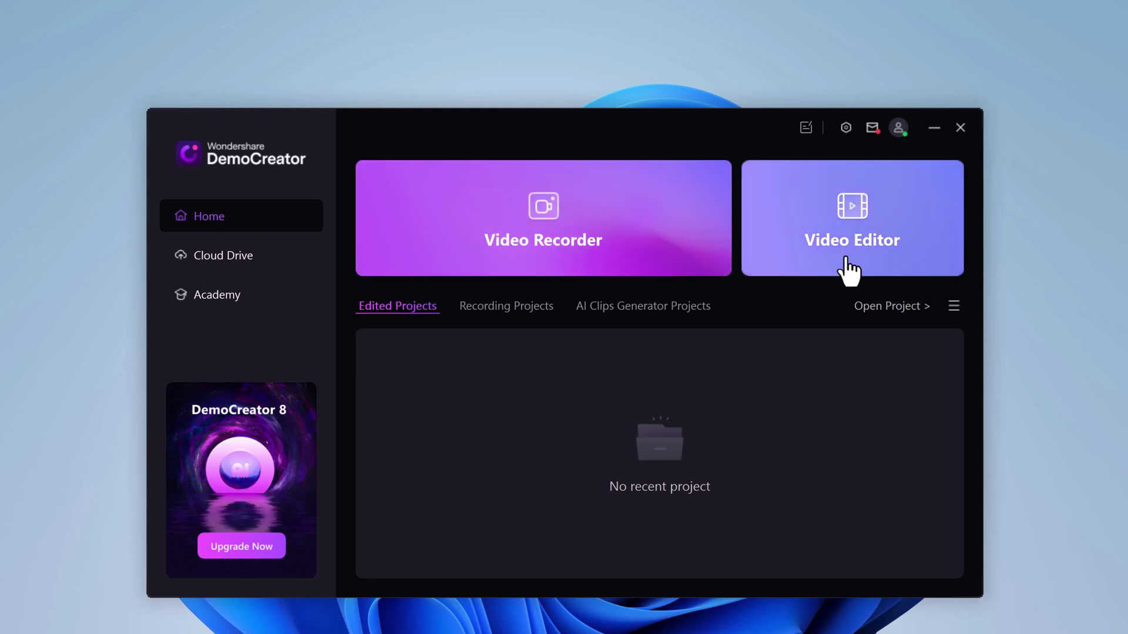
# - Start a Video Recorder session in Screen & Camera mode
pyautogui.click(605, 267)
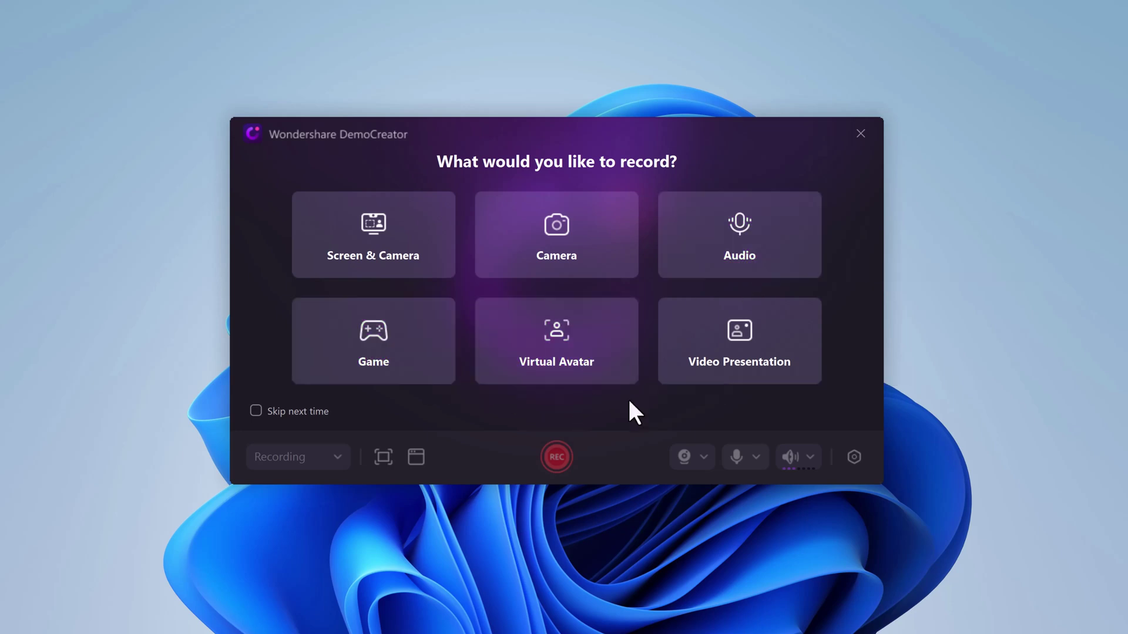
pyautogui.click(405, 274)
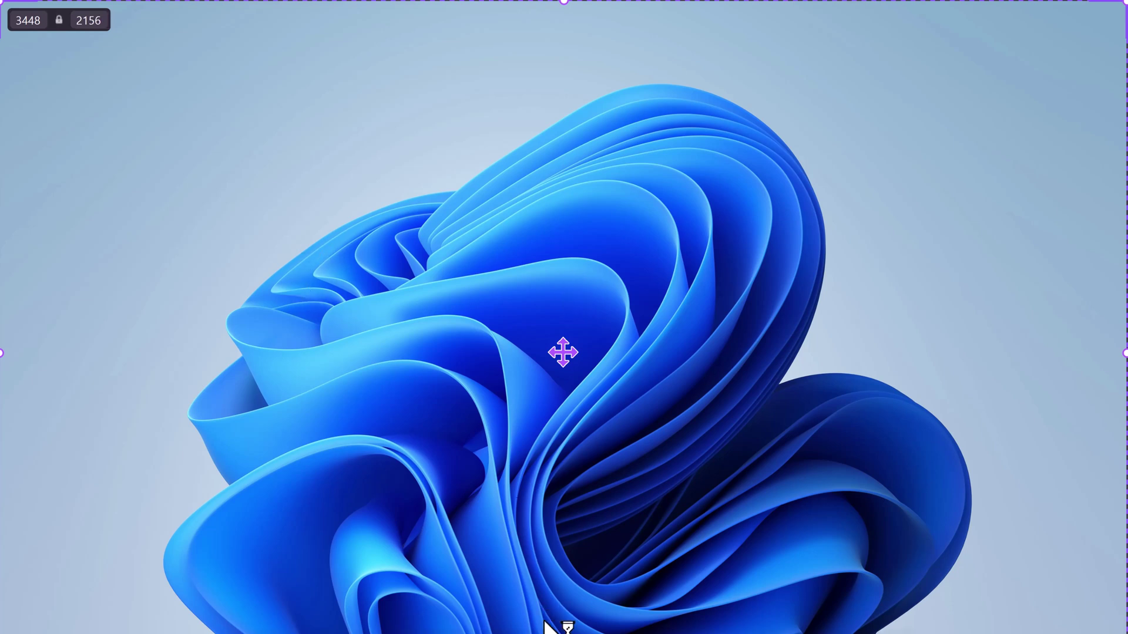
# - Move the recorder controls up and review the recording modes and capture-area size options
pyautogui.moveTo(503, 536); pyautogui.dragTo(508, 505)
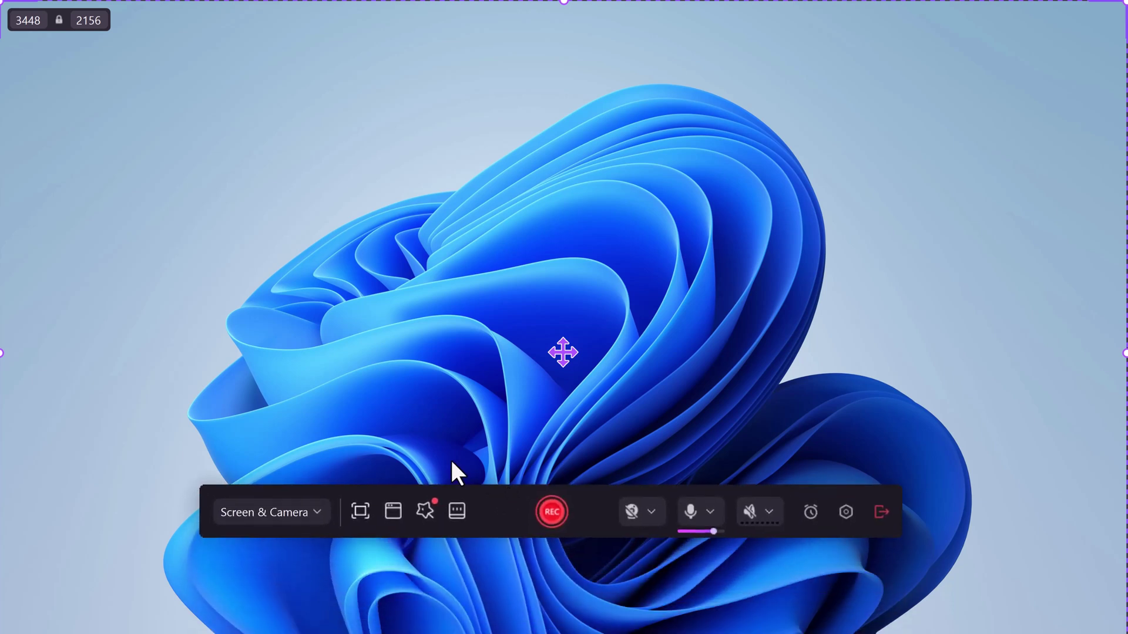
pyautogui.click(318, 512)
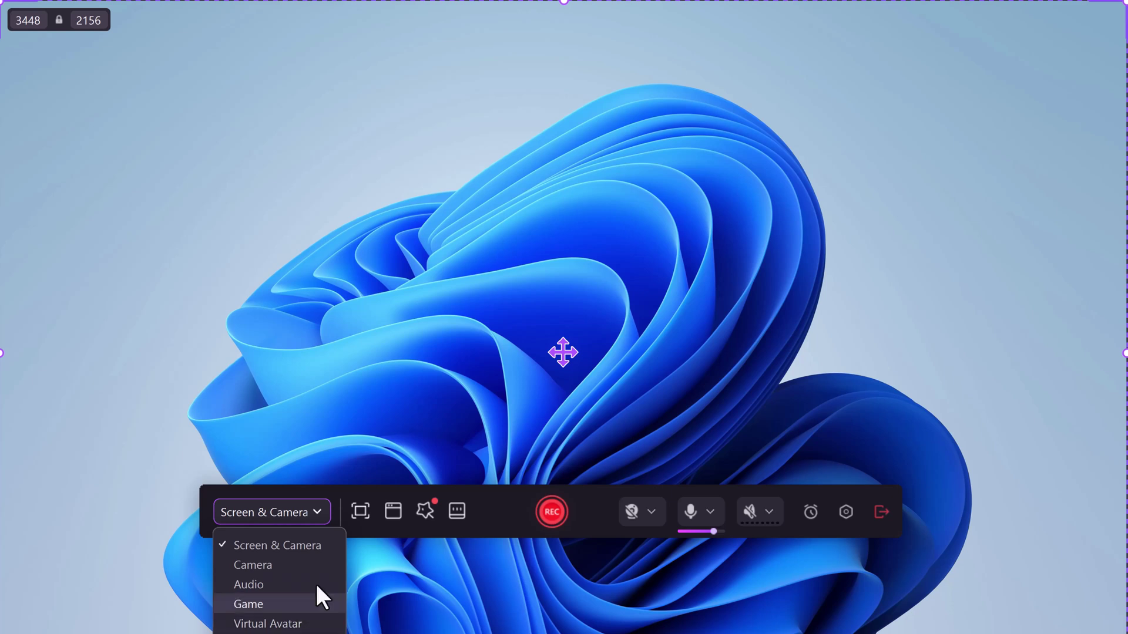
pyautogui.click(361, 512)
pyautogui.click(360, 512)
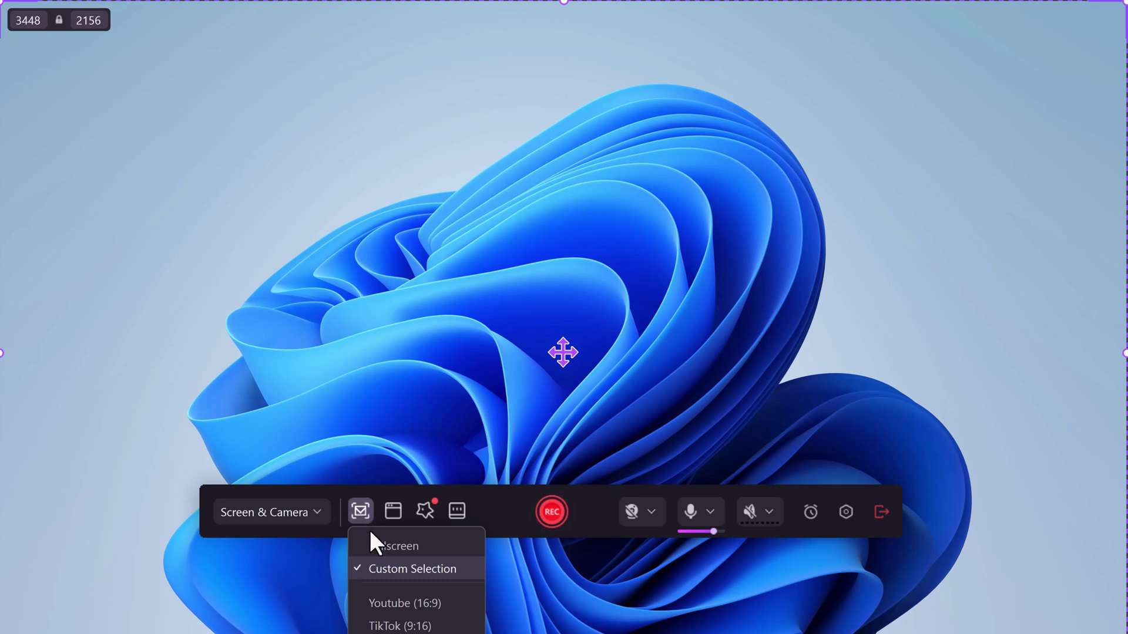
# - Look over the Recording Presets, then start the full-screen Screen & Camera recording
pyautogui.click(433, 513)
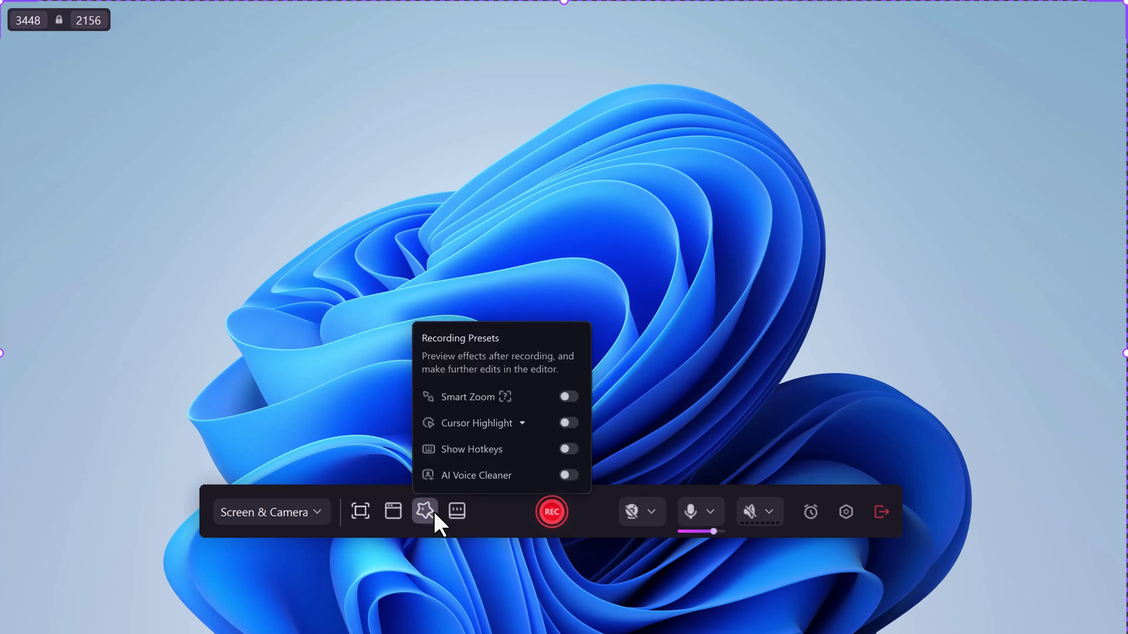
pyautogui.moveTo(492, 397)
pyautogui.moveTo(515, 420)
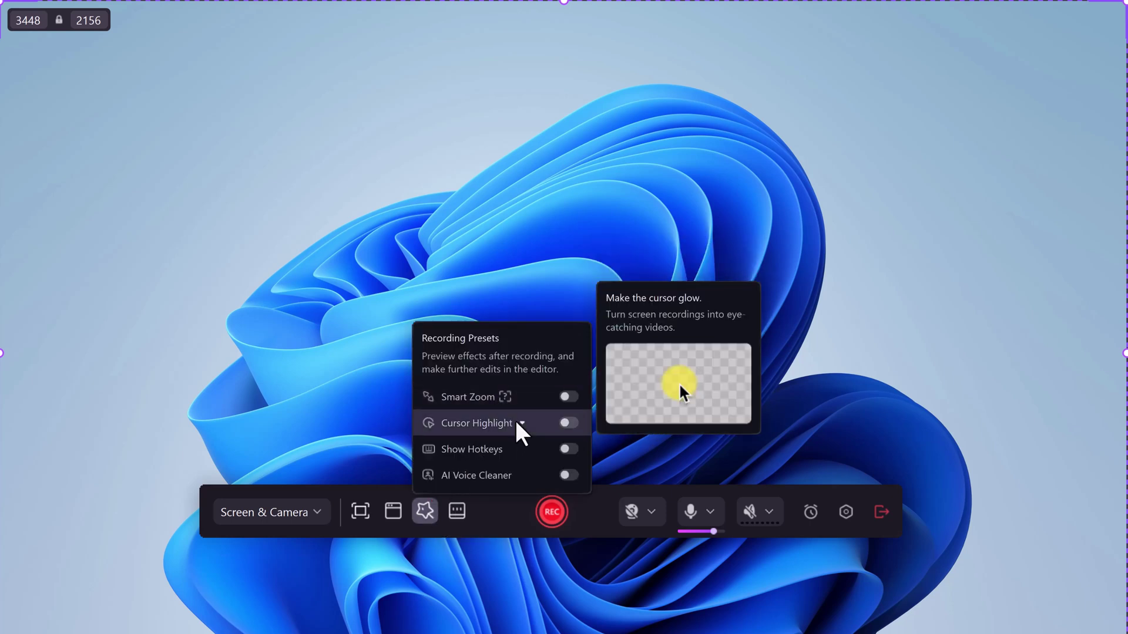
pyautogui.moveTo(529, 448)
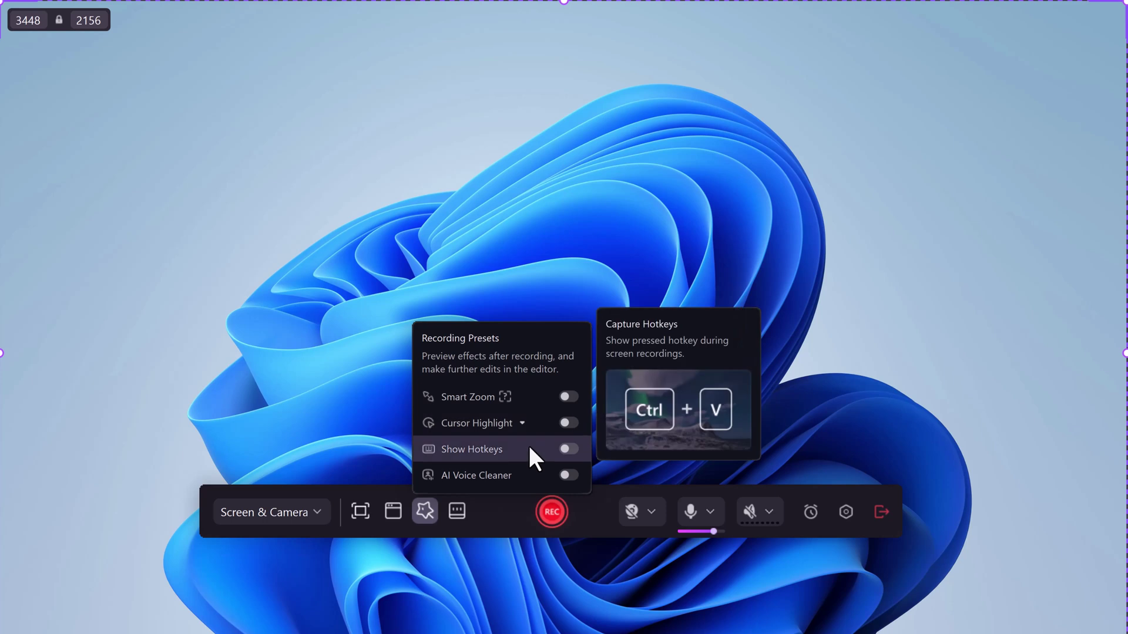
pyautogui.moveTo(532, 473)
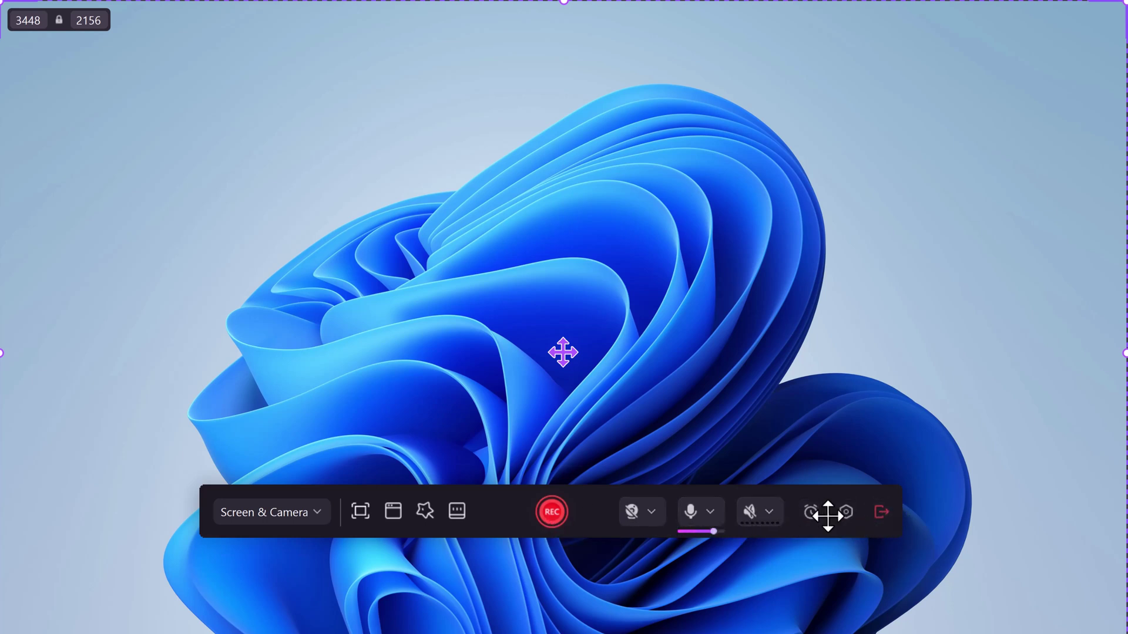
pyautogui.click(549, 514)
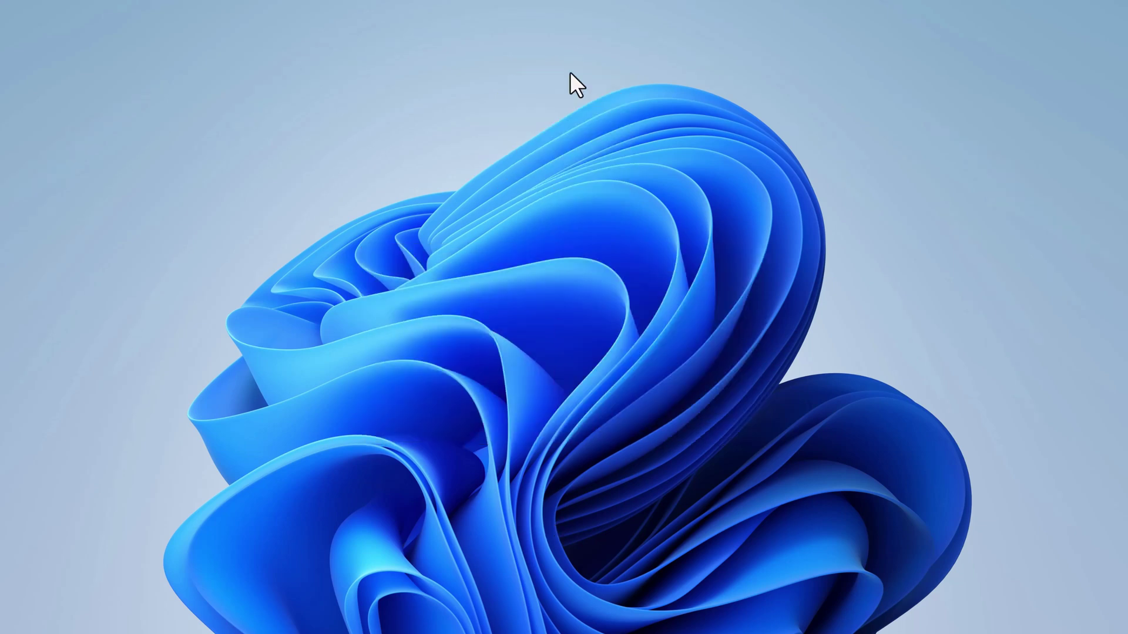
# - Draw a red circle around the top folds and a red arrow pointing at it
pyautogui.moveTo(453, 136); pyautogui.dragTo(655, 259)
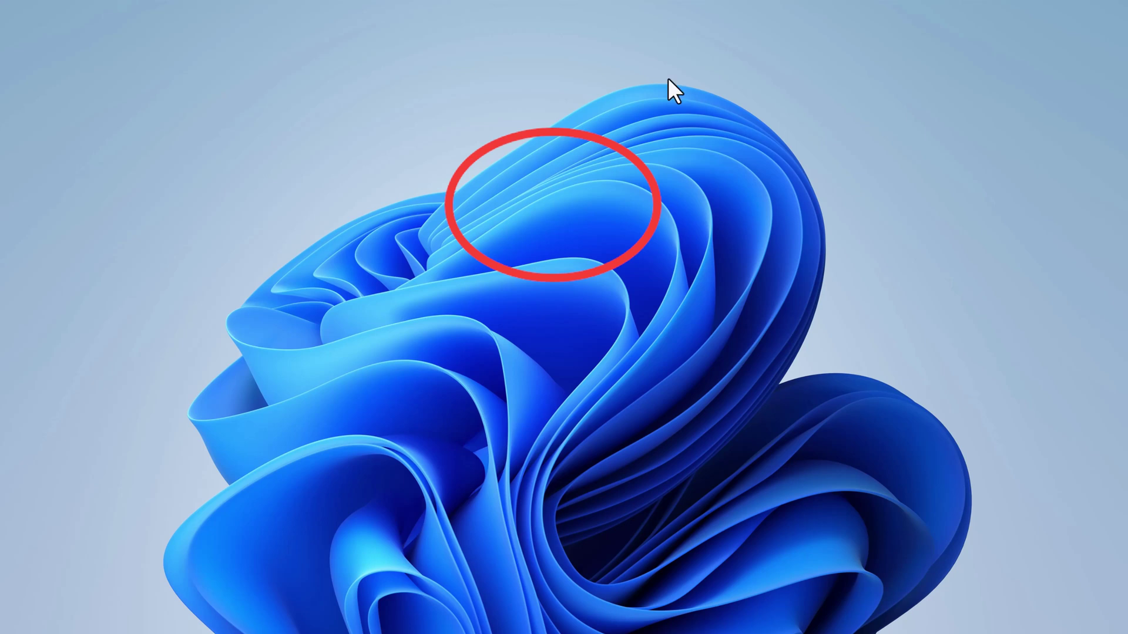
pyautogui.moveTo(1007, 258); pyautogui.dragTo(670, 143)
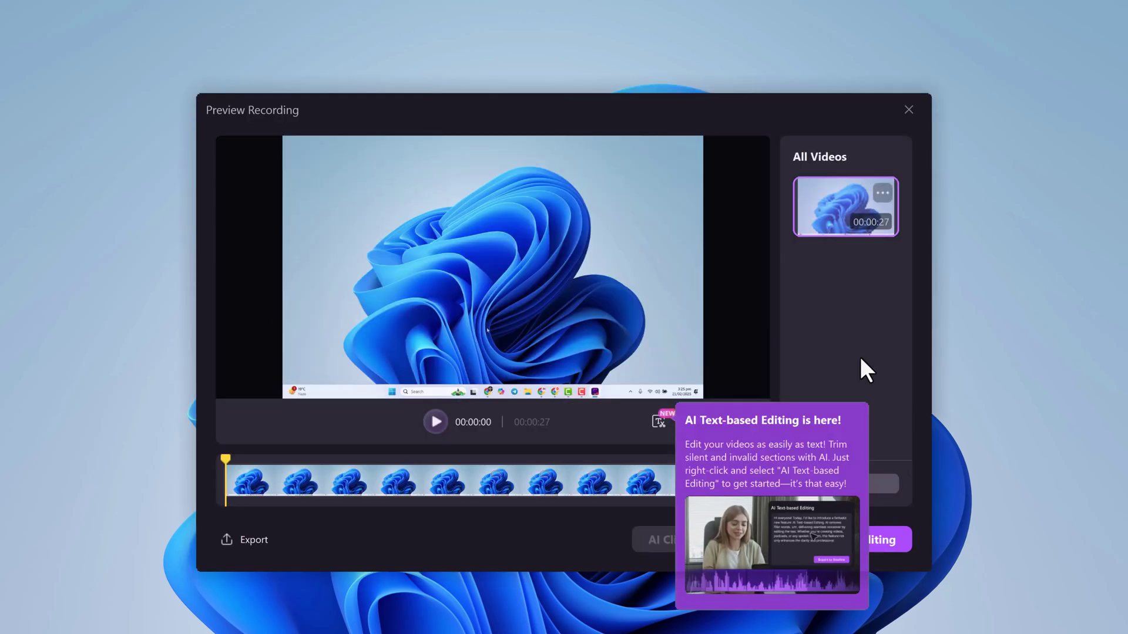
# - Dismiss the AI Text-based Editing popup and send the 27-second clip to Advanced Editing
pyautogui.click(860, 360)
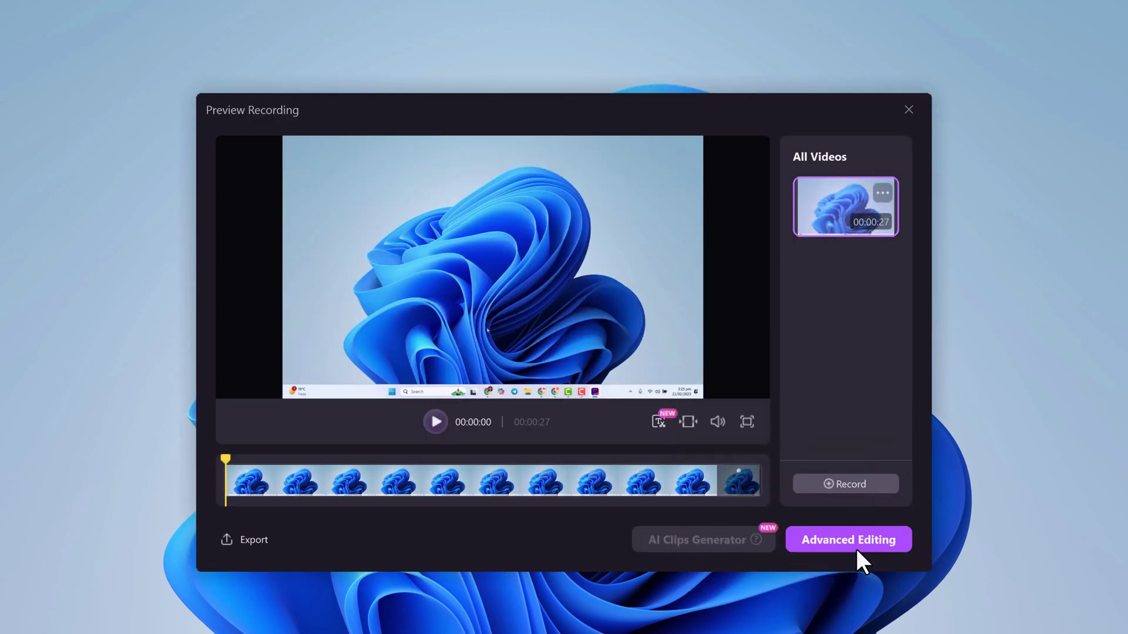
pyautogui.click(875, 539)
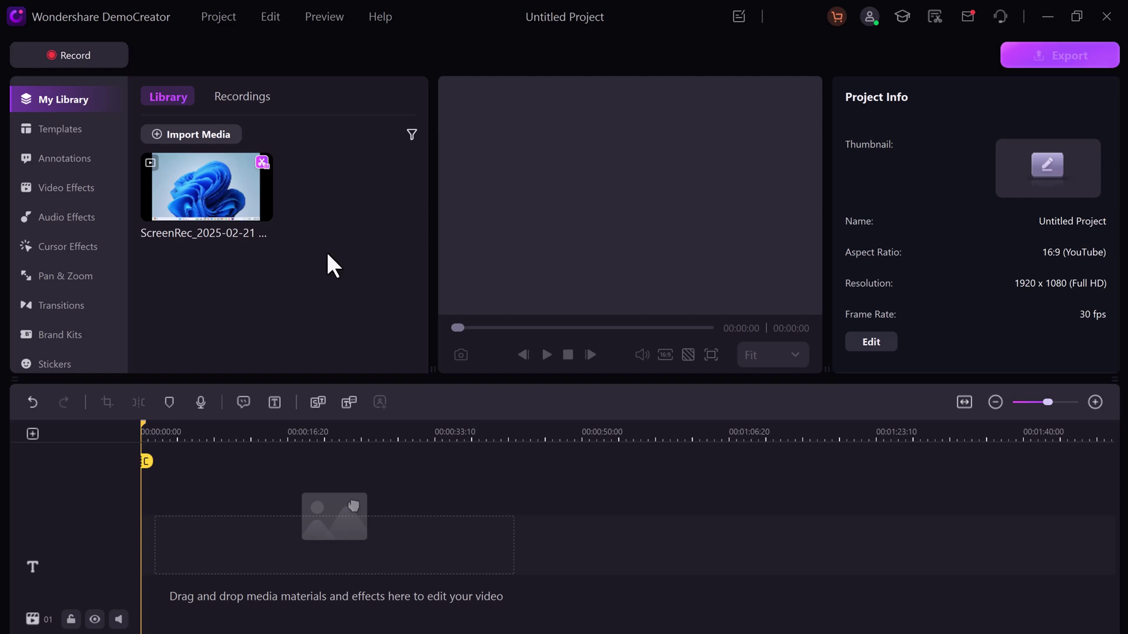
pyautogui.moveTo(269, 209)
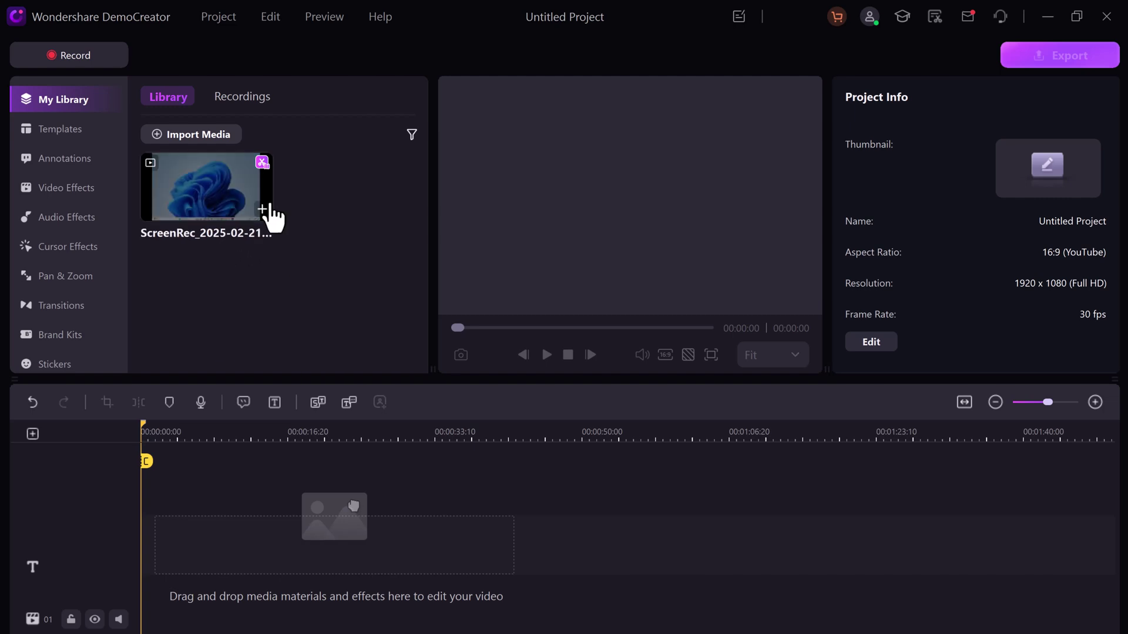
# - Import Map3.pptx into the media library and preview its slides up to the KPIs slide
pyautogui.rightClick(307, 261)
pyautogui.click(341, 272)
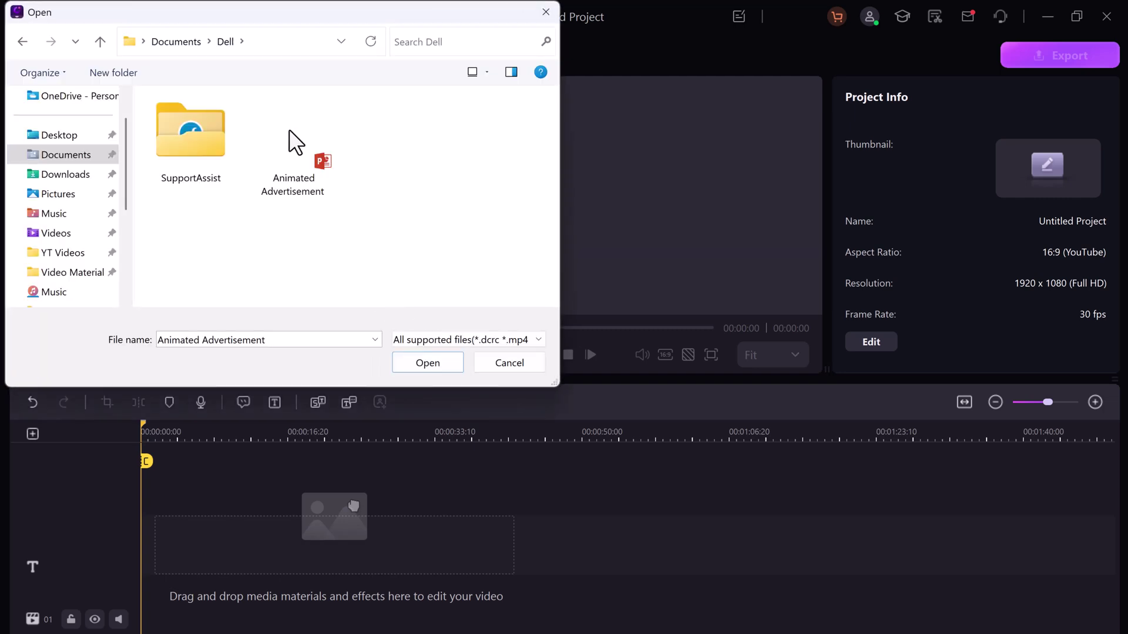
pyautogui.click(297, 141)
pyautogui.click(422, 369)
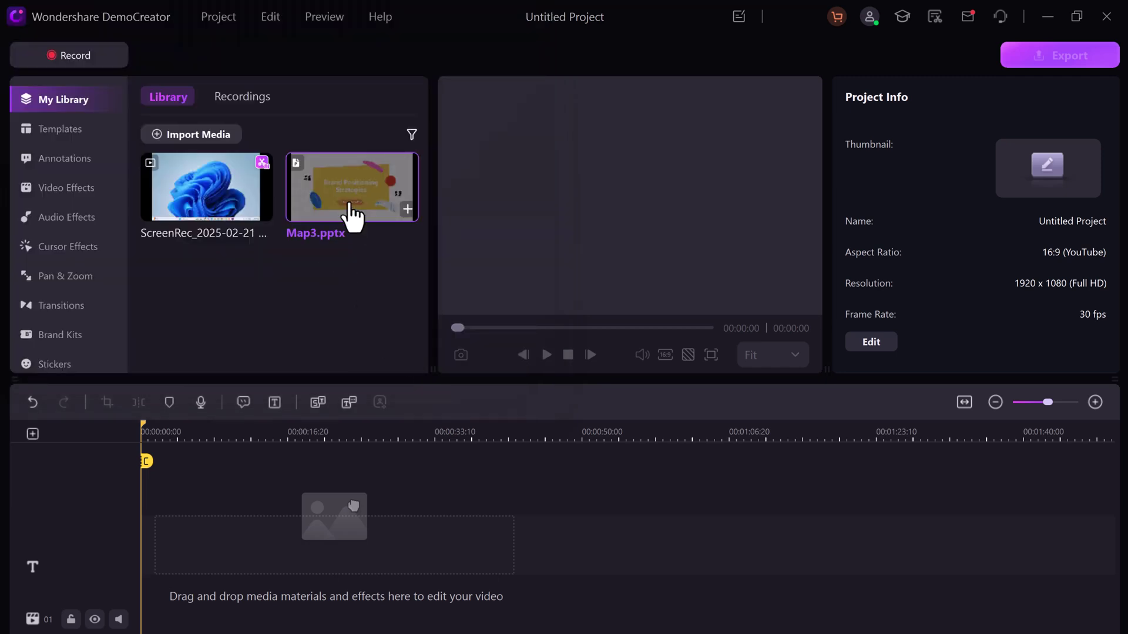
pyautogui.click(354, 214)
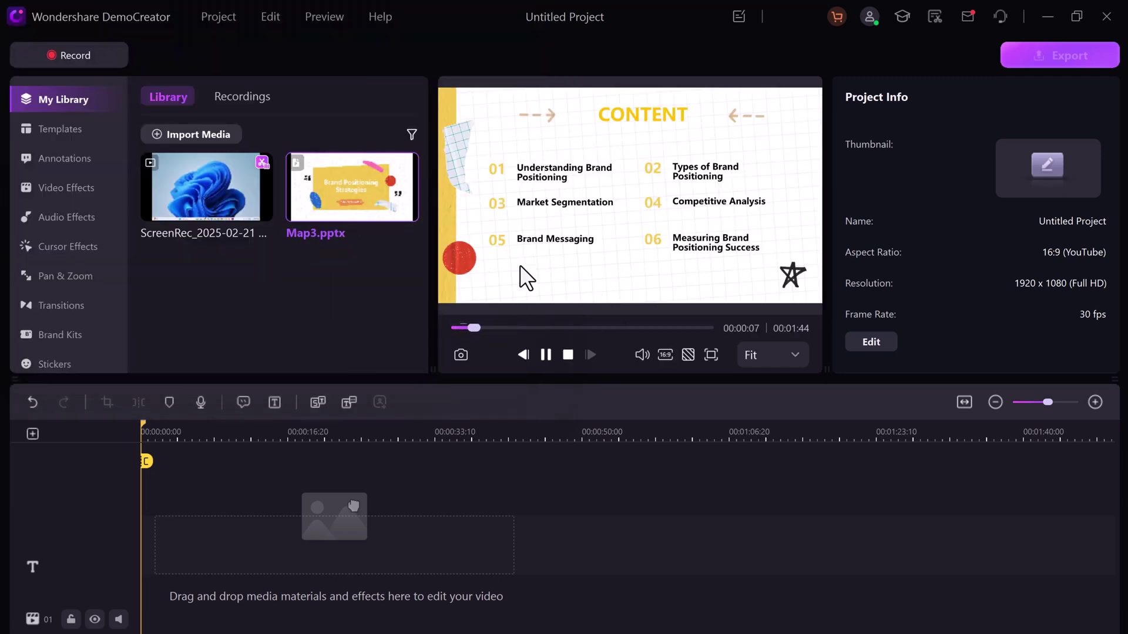
pyautogui.moveTo(479, 328); pyautogui.dragTo(674, 327)
# - Add Map3.pptx to the timeline, resolve the project settings prompt, and scrub through the slides
pyautogui.click(412, 222)
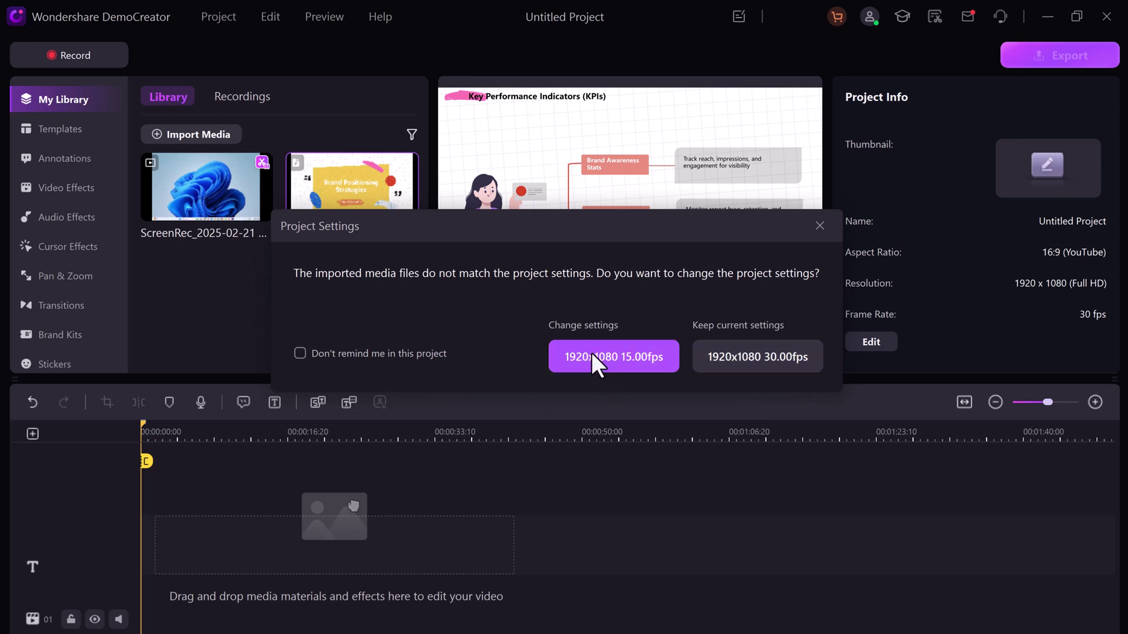
pyautogui.click(757, 356)
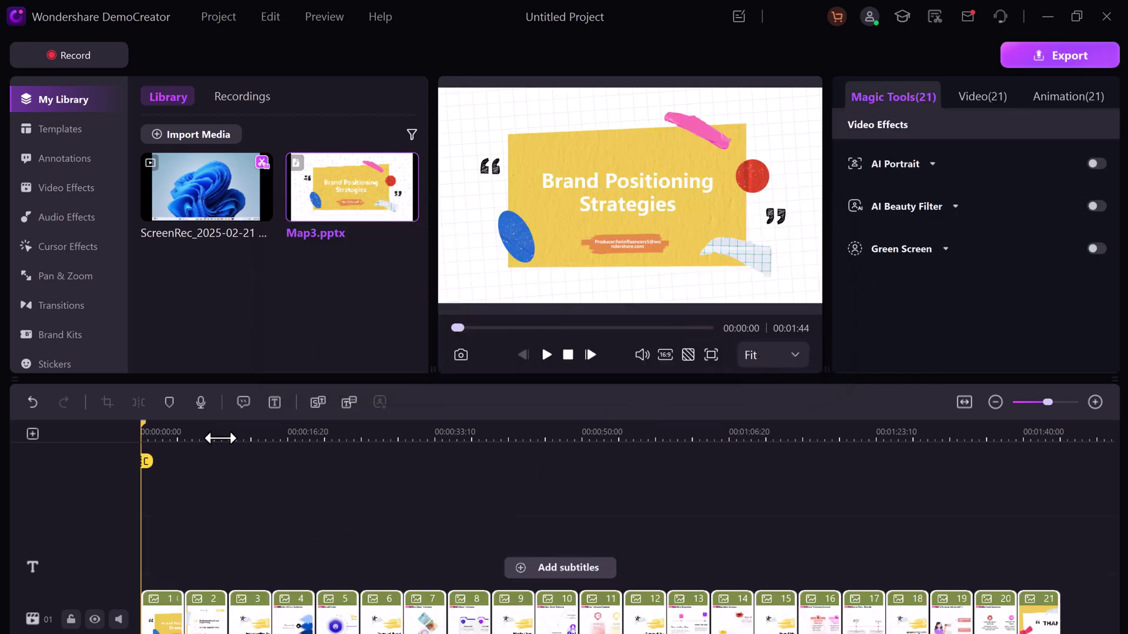
pyautogui.click(211, 440)
pyautogui.moveTo(215, 447); pyautogui.dragTo(259, 462)
pyautogui.click(335, 615)
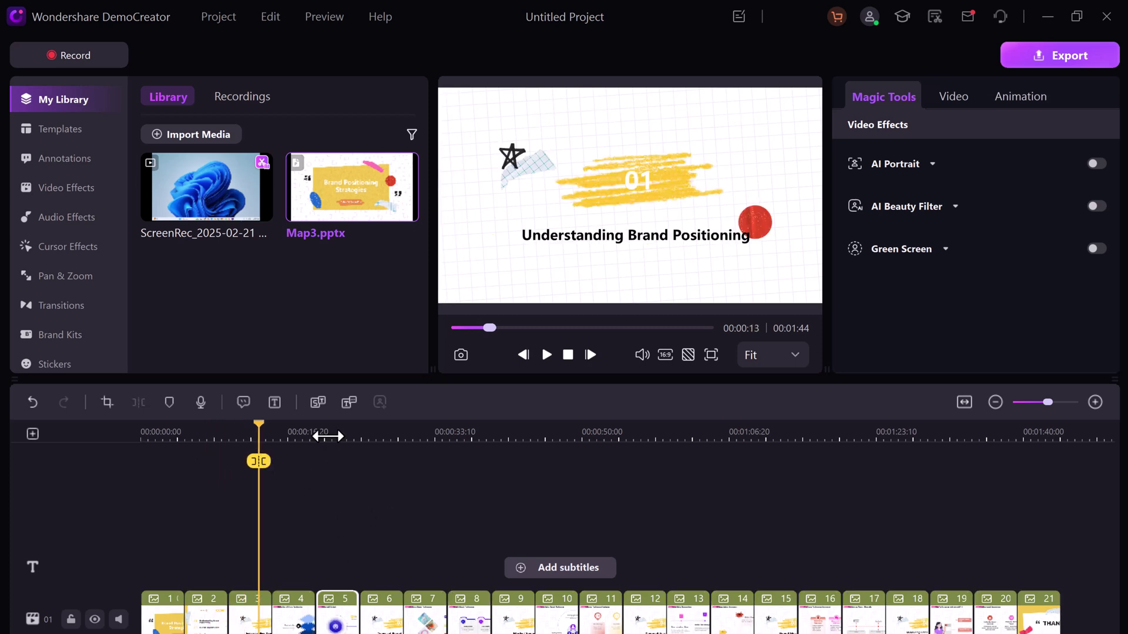
pyautogui.moveTo(339, 437); pyautogui.dragTo(461, 443)
pyautogui.scroll(-1, 68, 229)
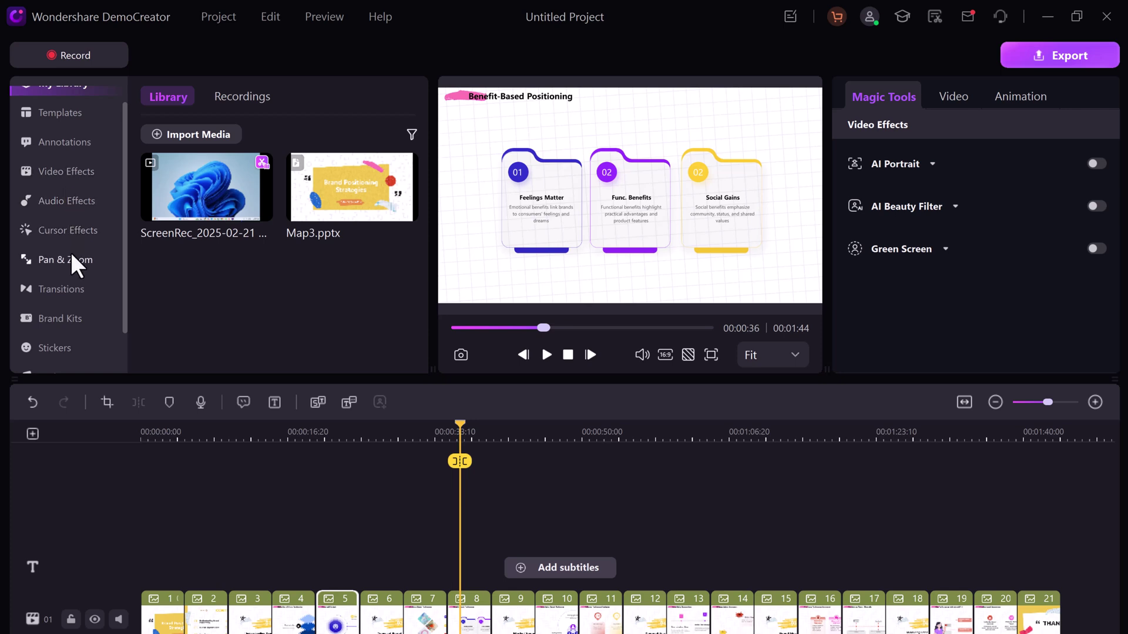
# - Place the Dispersion Blur transition between clips 7 and 8 and preview the fade
pyautogui.click(76, 301)
pyautogui.scroll(-3, 278, 226)
pyautogui.moveTo(259, 199); pyautogui.dragTo(446, 614)
pyautogui.click(455, 432)
pyautogui.click(551, 354)
pyautogui.click(551, 354)
pyautogui.scroll(-1, 360, 184)
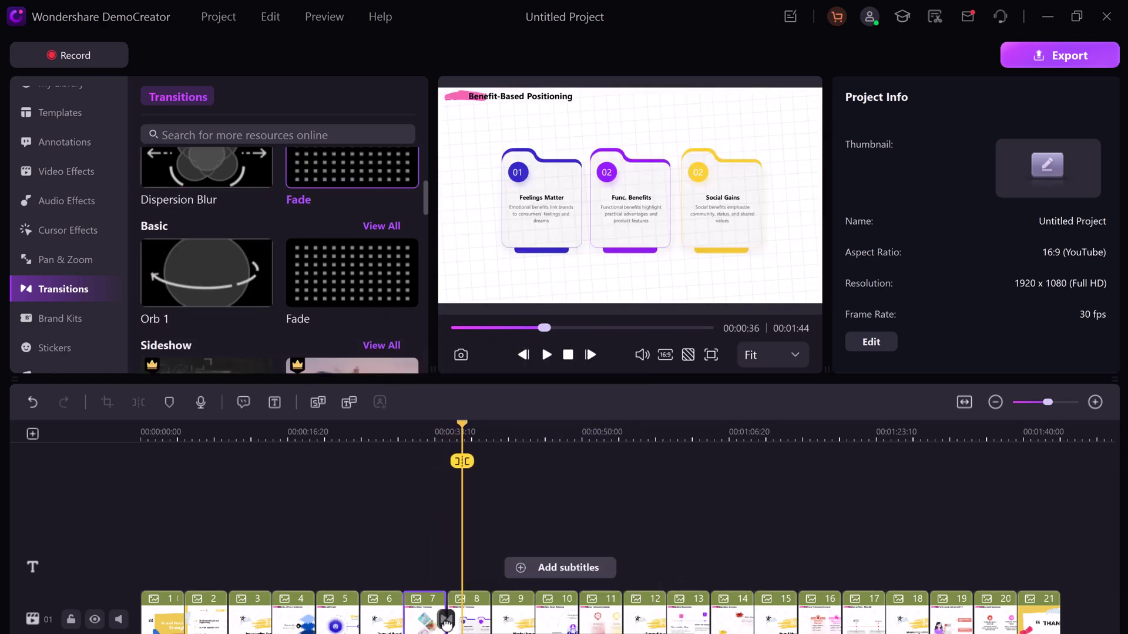
pyautogui.moveTo(456, 425); pyautogui.dragTo(431, 428)
pyautogui.click(546, 355)
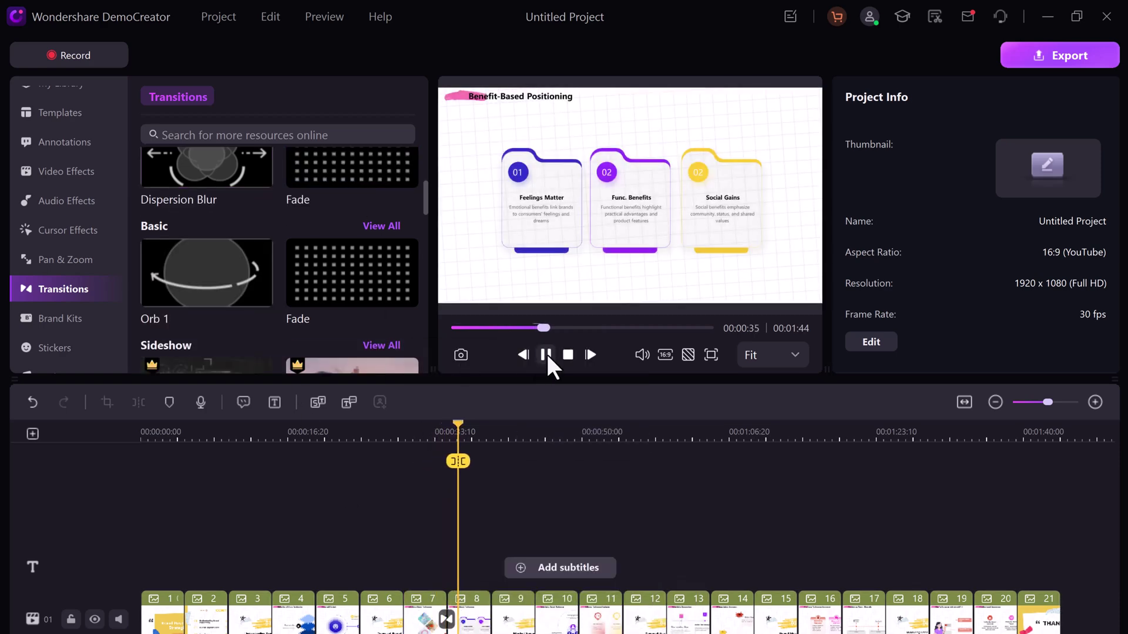
pyautogui.click(545, 355)
pyautogui.scroll(-5, 327, 189)
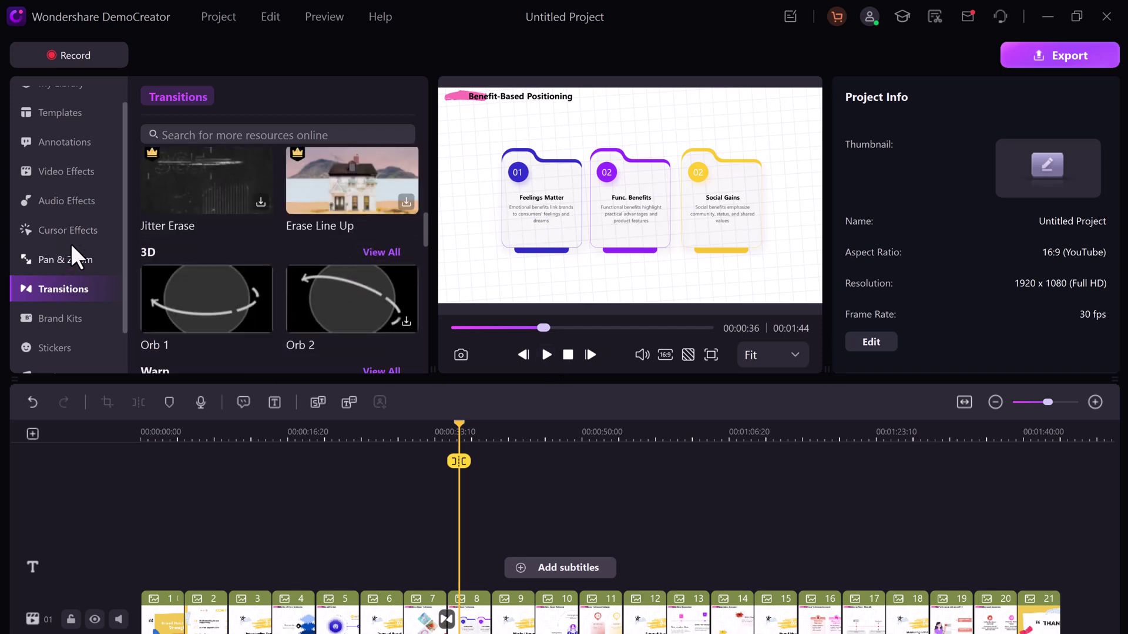
# - Browse the Pan & Zoom, Templates and Annotations libraries down to Basic Text
pyautogui.click(64, 259)
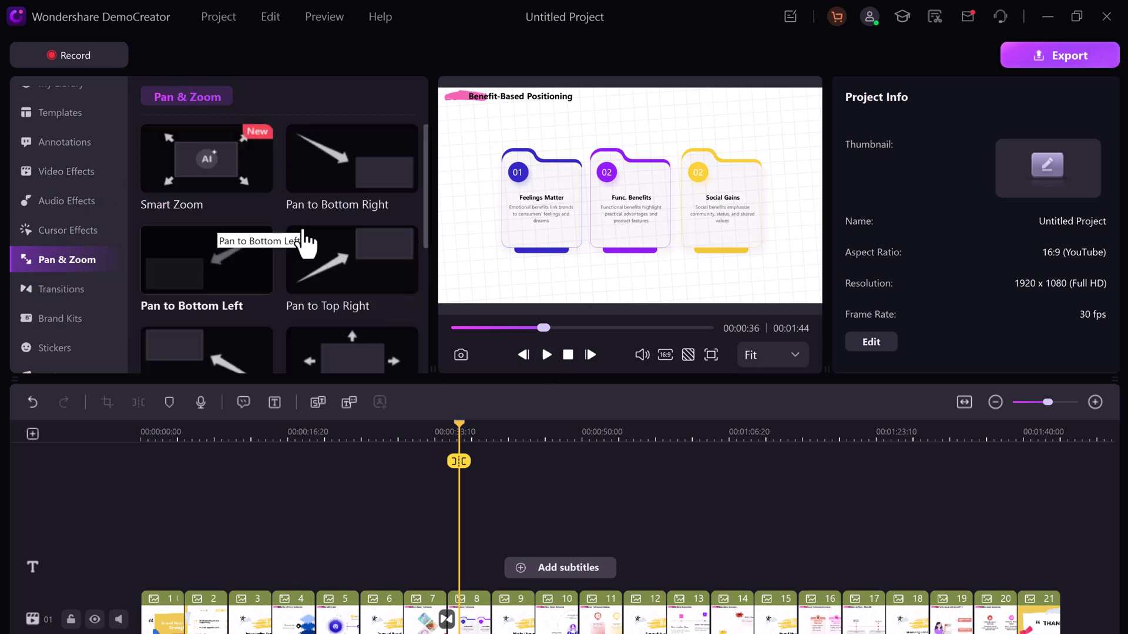
pyautogui.scroll(-1, 68, 302)
pyautogui.scroll(2, 77, 318)
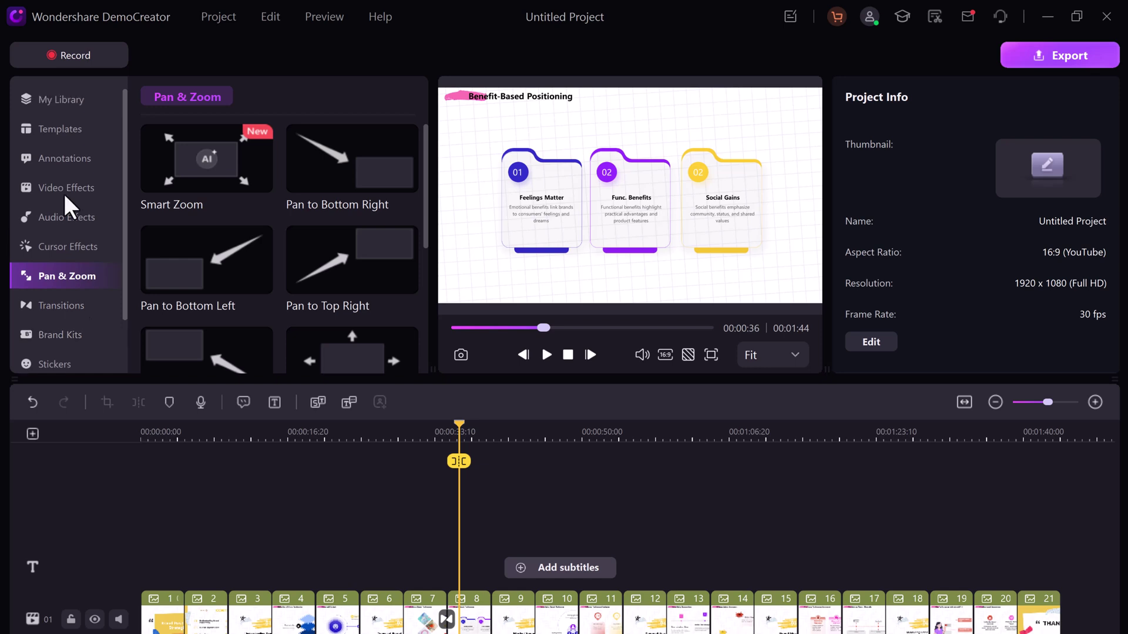
pyautogui.click(66, 135)
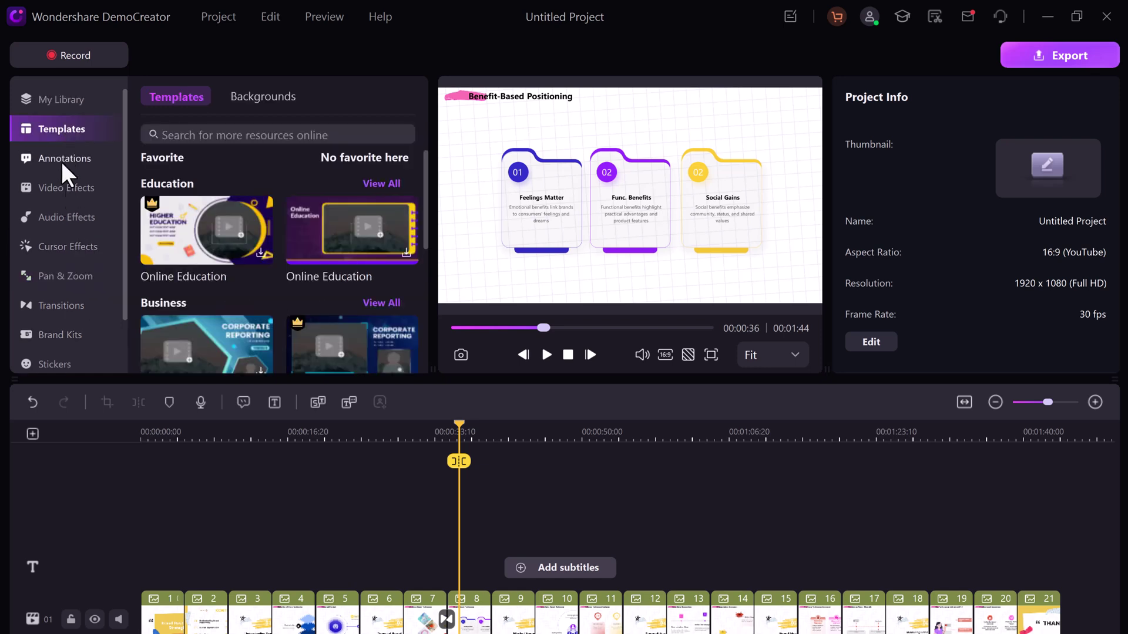
pyautogui.click(64, 159)
pyautogui.scroll(-2, 289, 243)
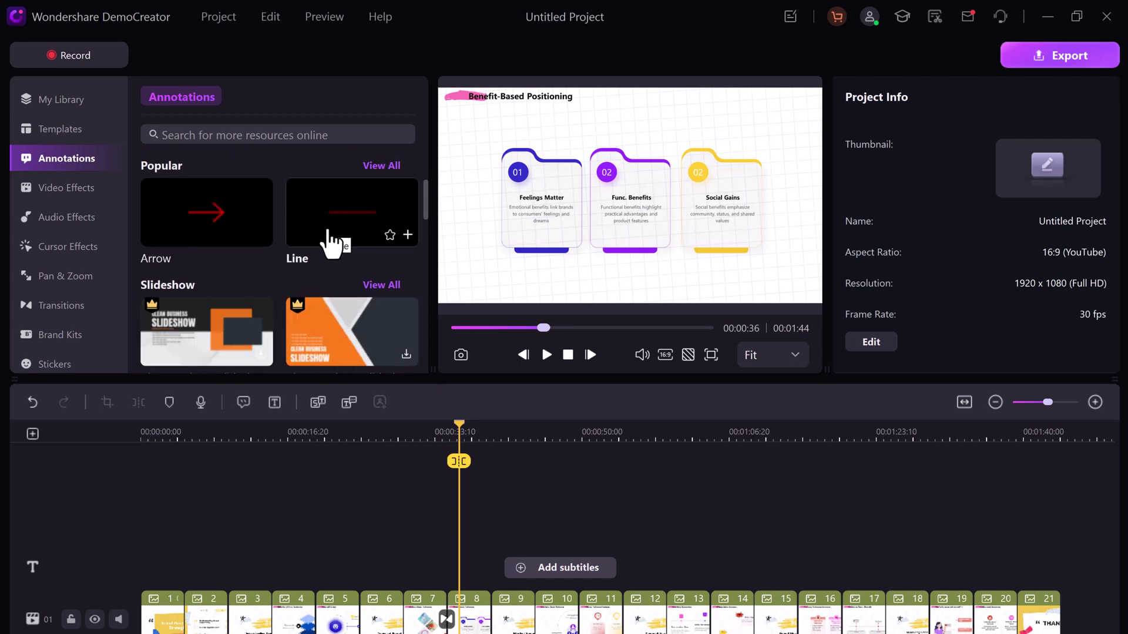
pyautogui.scroll(-4, 332, 241)
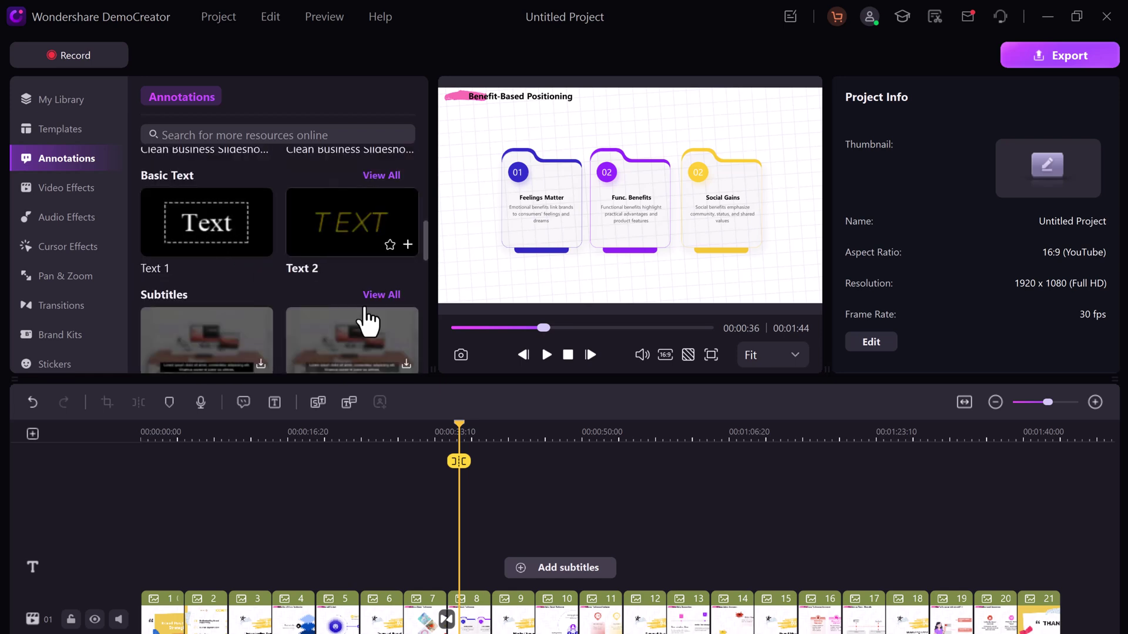
# - Add a blank manual subtitle at 00:00:36–00:00:40, browse Animated styles, then view Audio Effects
pyautogui.click(597, 575)
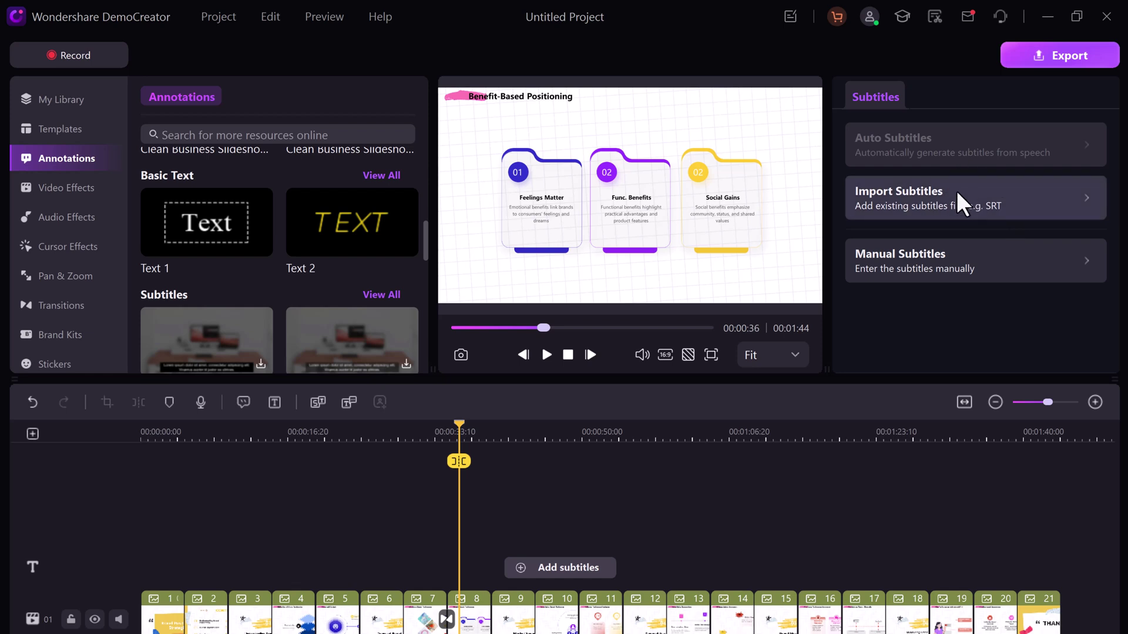
pyautogui.click(955, 273)
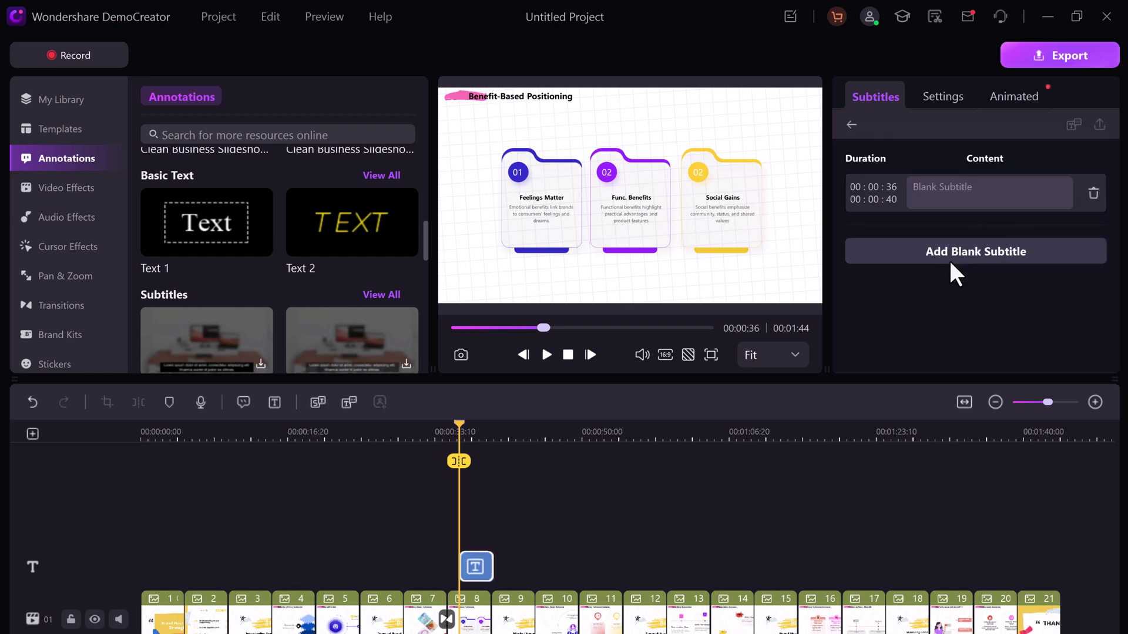
pyautogui.click(1012, 97)
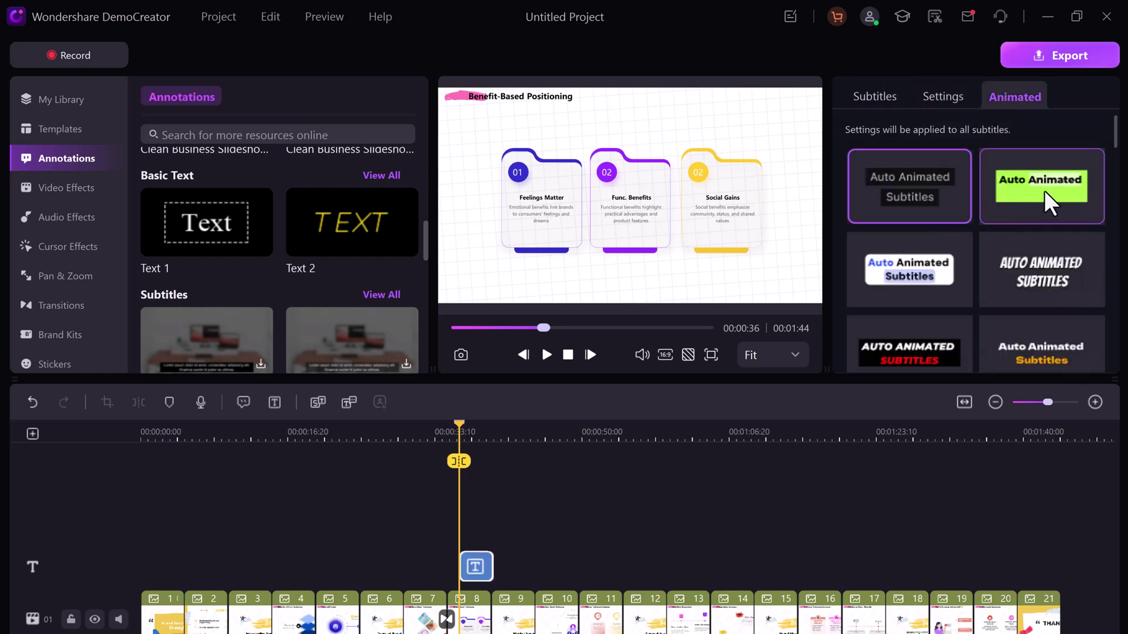
pyautogui.scroll(-2, 1028, 188)
pyautogui.scroll(2, 1057, 188)
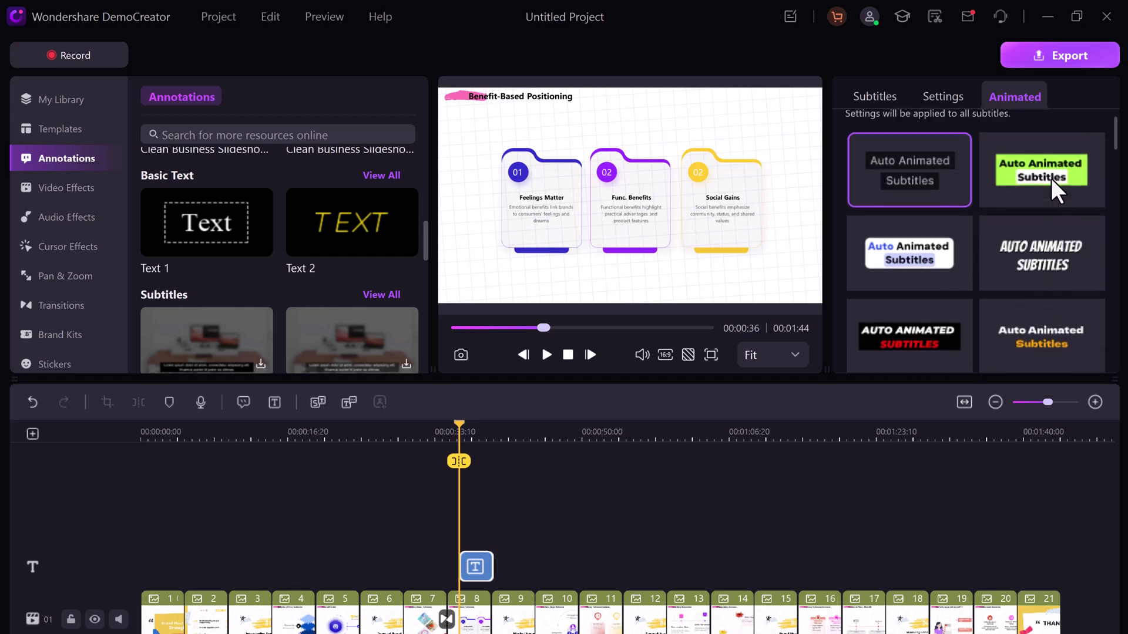
pyautogui.scroll(-3, 999, 288)
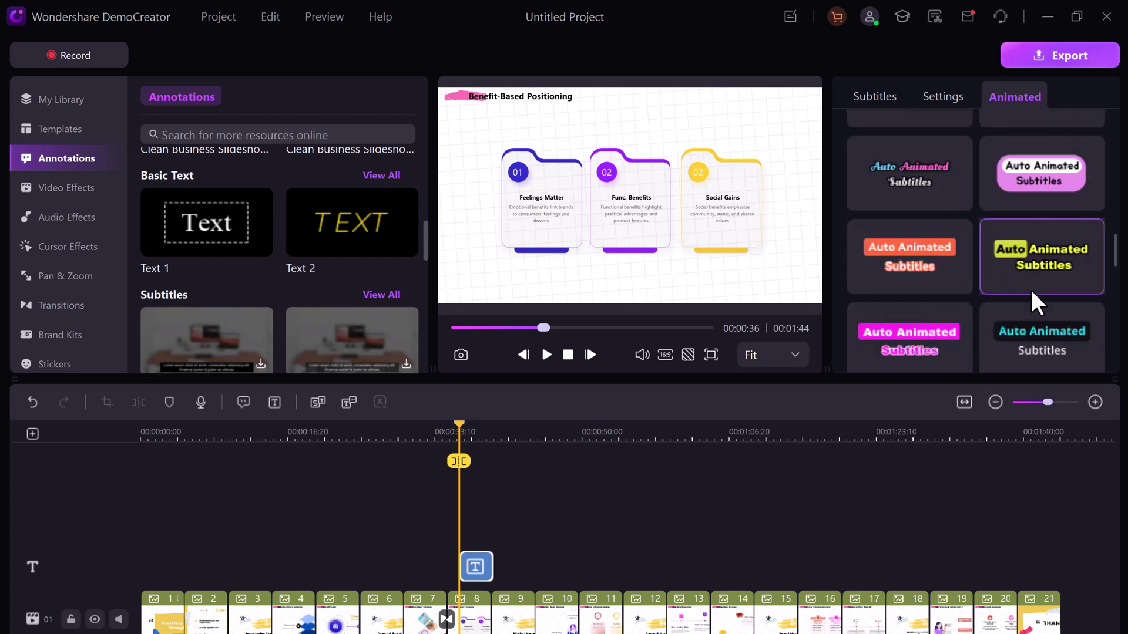
pyautogui.click(104, 219)
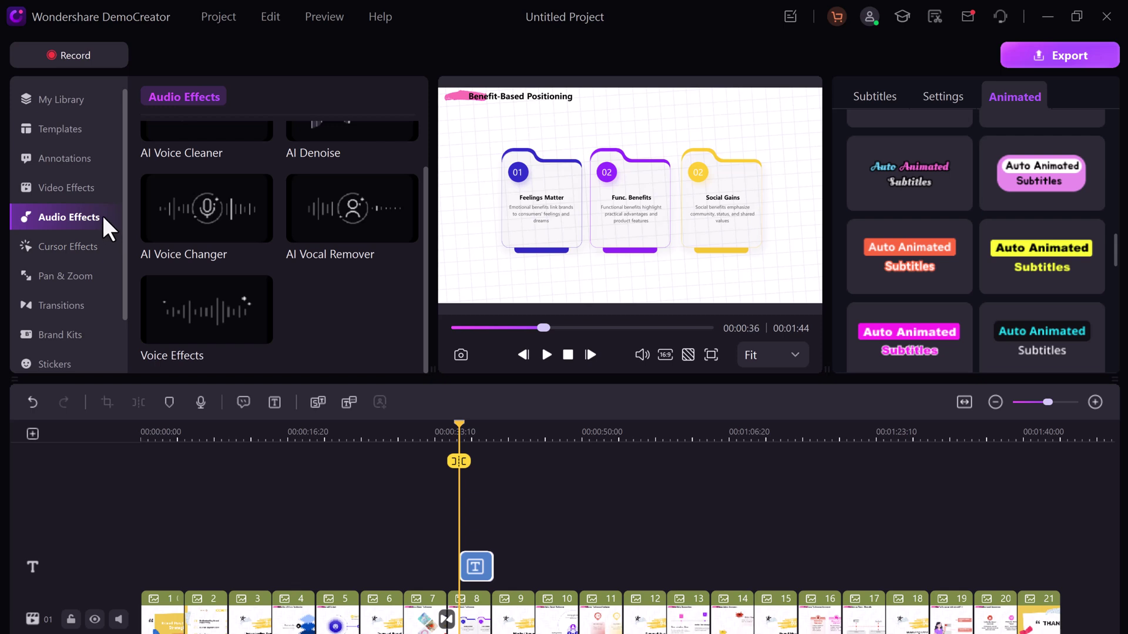
pyautogui.scroll(1, 249, 273)
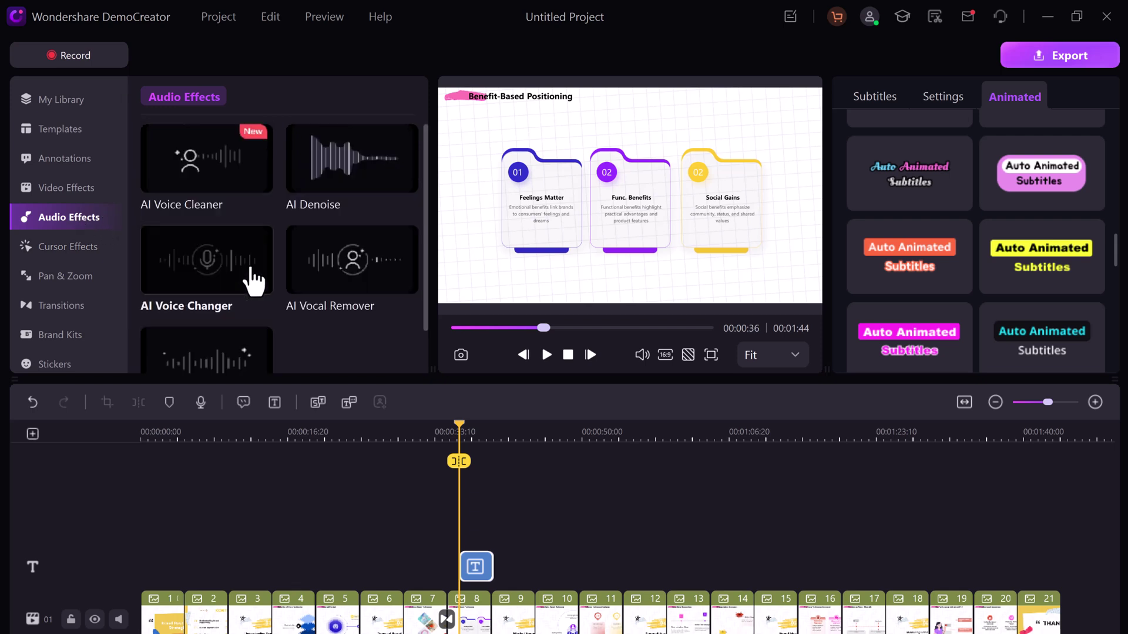
# - Browse the Video Effects tiles such as Green Screen, AI Portrait, Blur background and Mirror
pyautogui.click(77, 188)
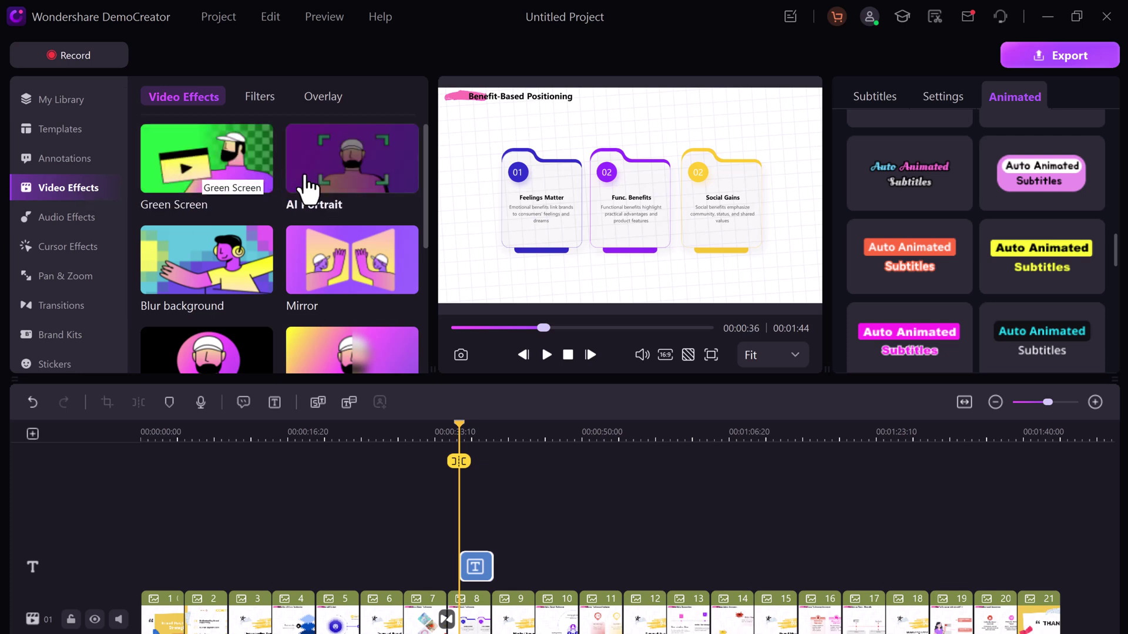
pyautogui.scroll(-4, 276, 273)
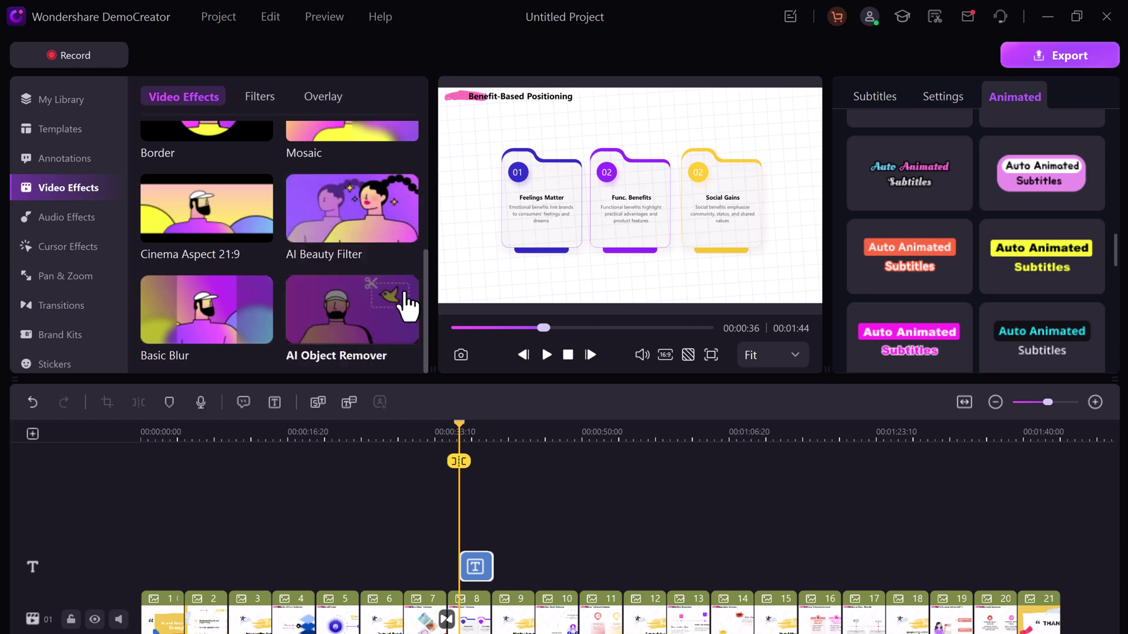
pyautogui.scroll(4, 352, 244)
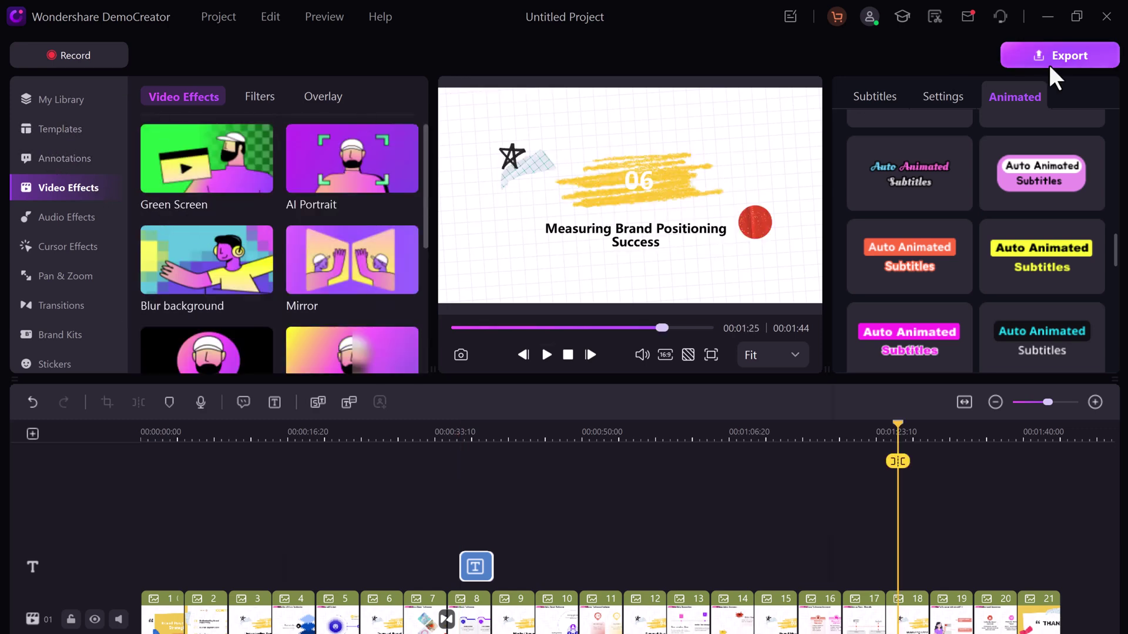
# - In Export, select the project name, keep MP4 format and pick 3840 x 2160 (4K UHD)
pyautogui.click(1049, 64)
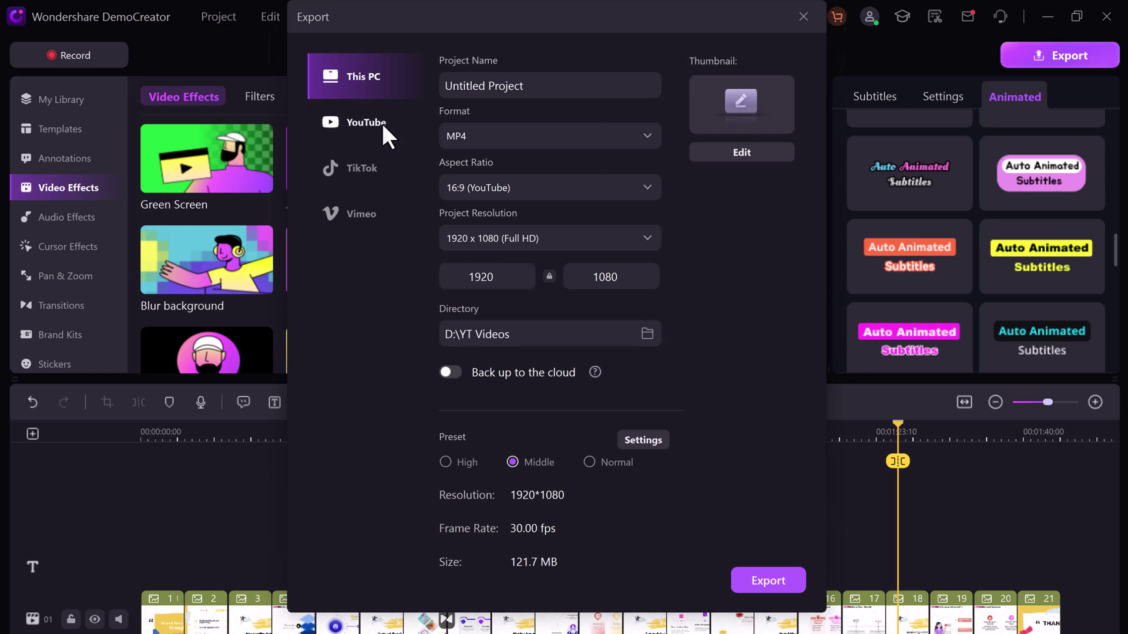
pyautogui.moveTo(566, 87); pyautogui.dragTo(434, 83)
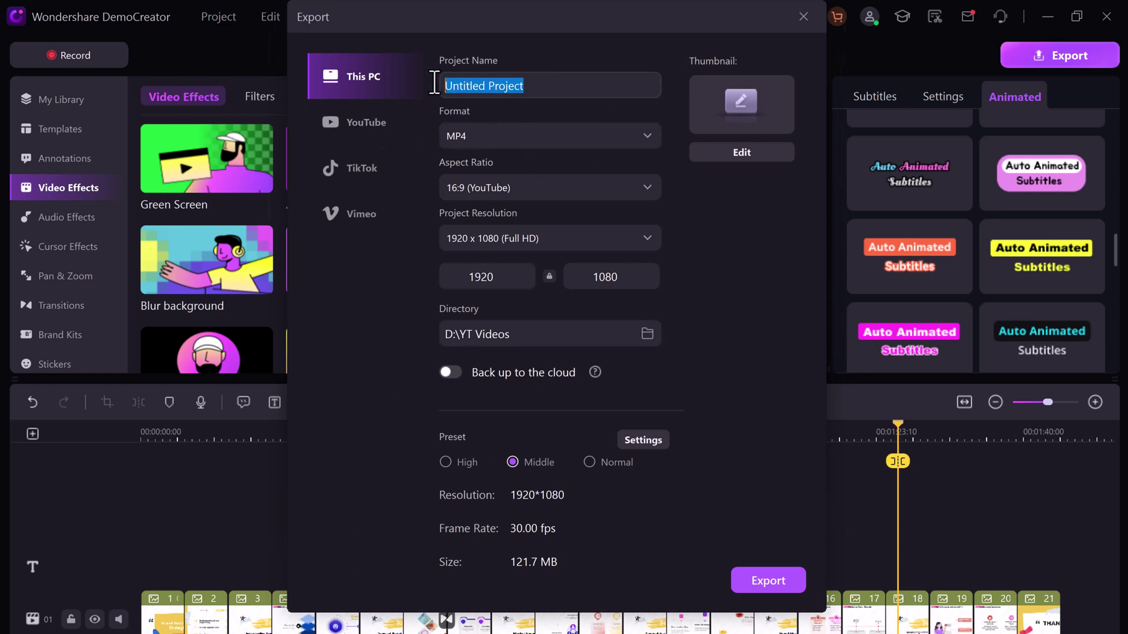
pyautogui.click(492, 136)
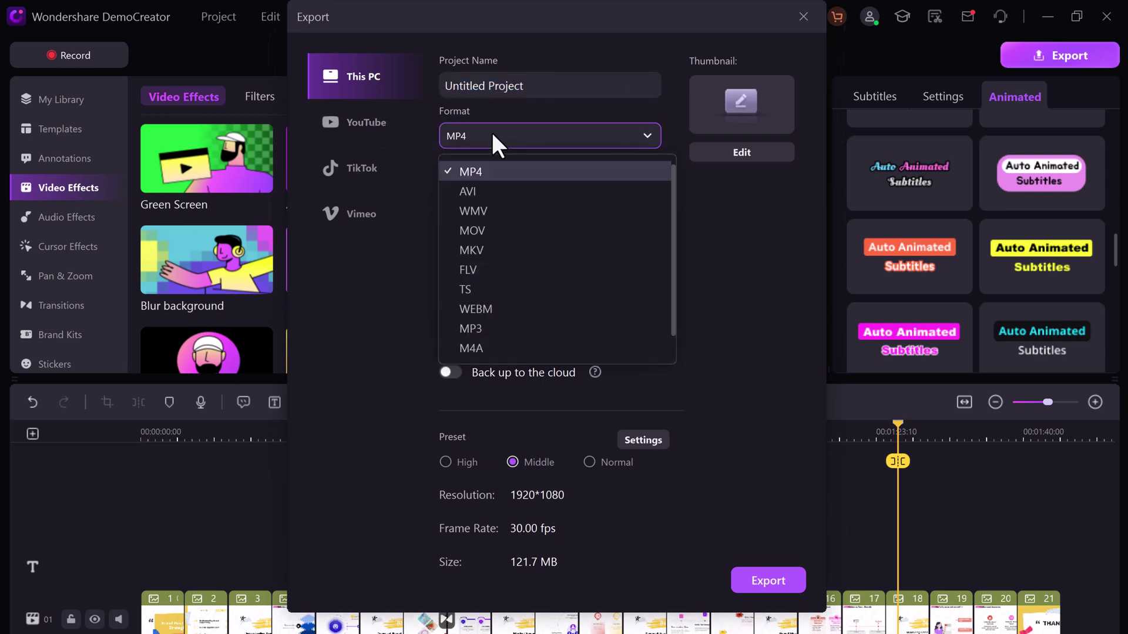
pyautogui.click(382, 288)
pyautogui.click(527, 186)
pyautogui.click(527, 185)
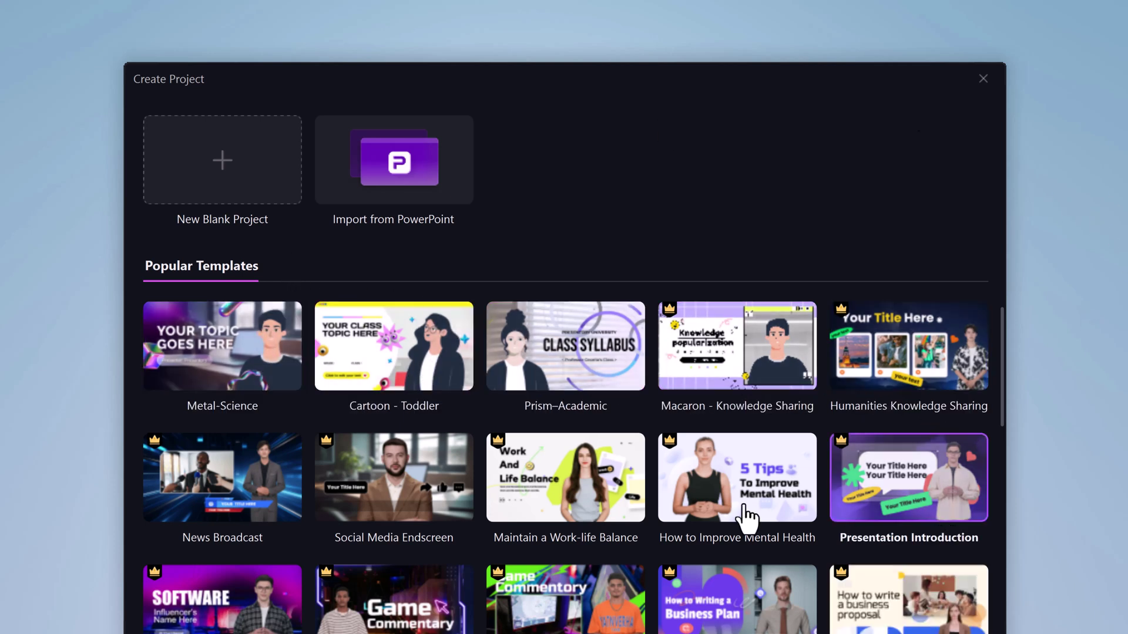
# - Import all 21 slides of Map3.pptx into a new Video Presentation project
pyautogui.click(424, 184)
pyautogui.click(422, 230)
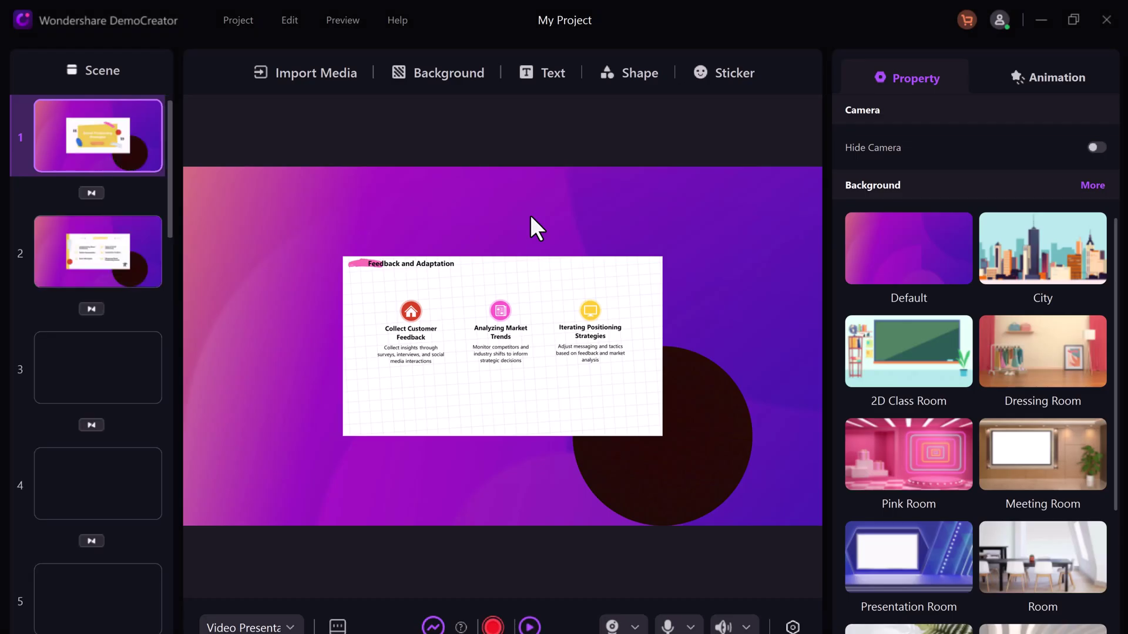
# - Select the Historical Context slide scene and browse its Classic Indoor backgrounds
pyautogui.click(83, 368)
pyautogui.scroll(-4, 91, 411)
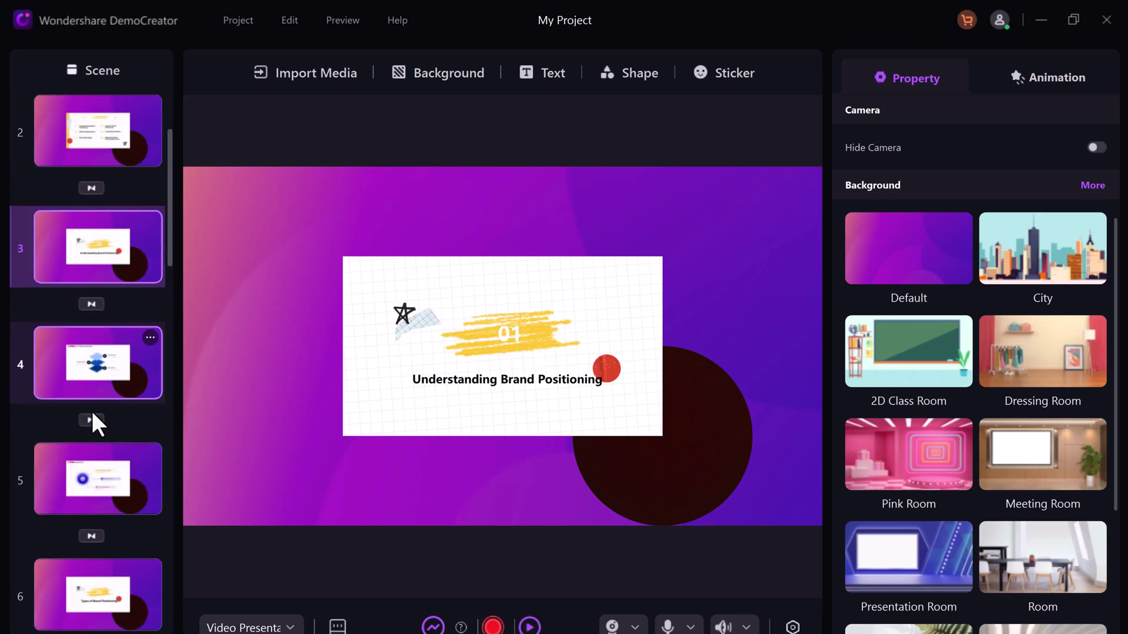
pyautogui.click(100, 369)
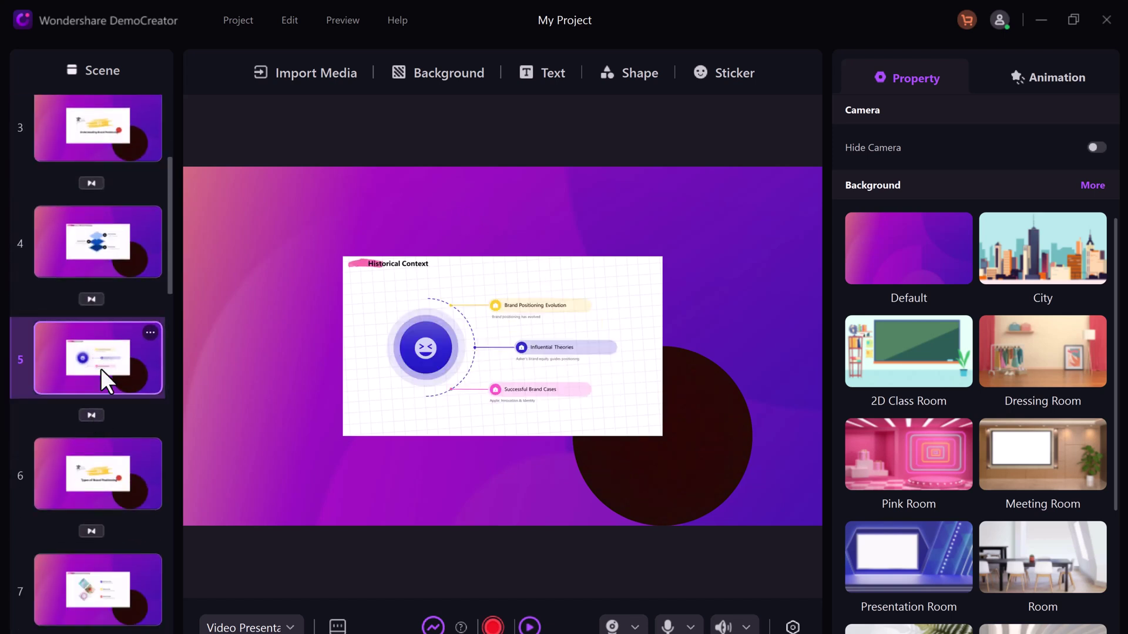
pyautogui.click(445, 72)
pyautogui.click(191, 163)
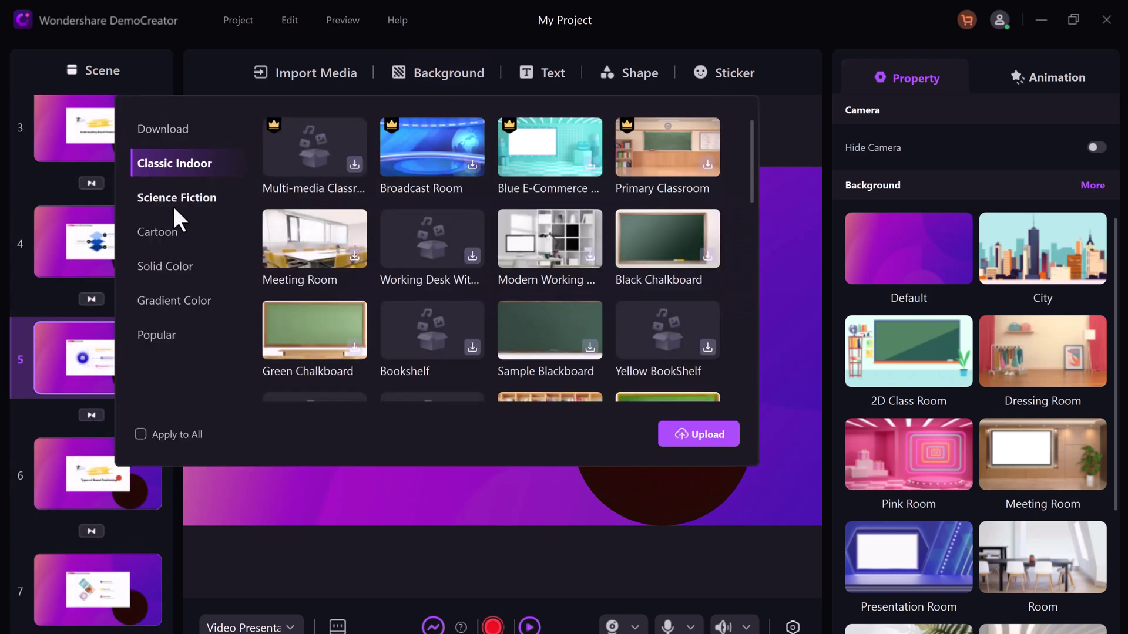
pyautogui.click(769, 139)
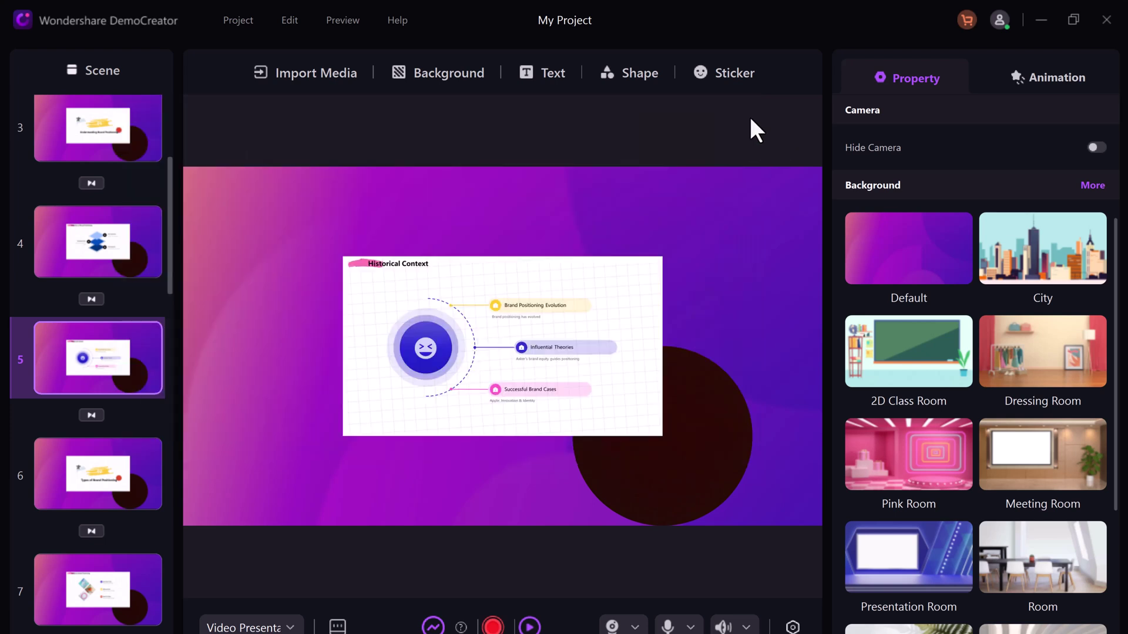
# - Look through the text presets, shape choices and sticker library for the scene
pyautogui.click(554, 70)
pyautogui.click(632, 73)
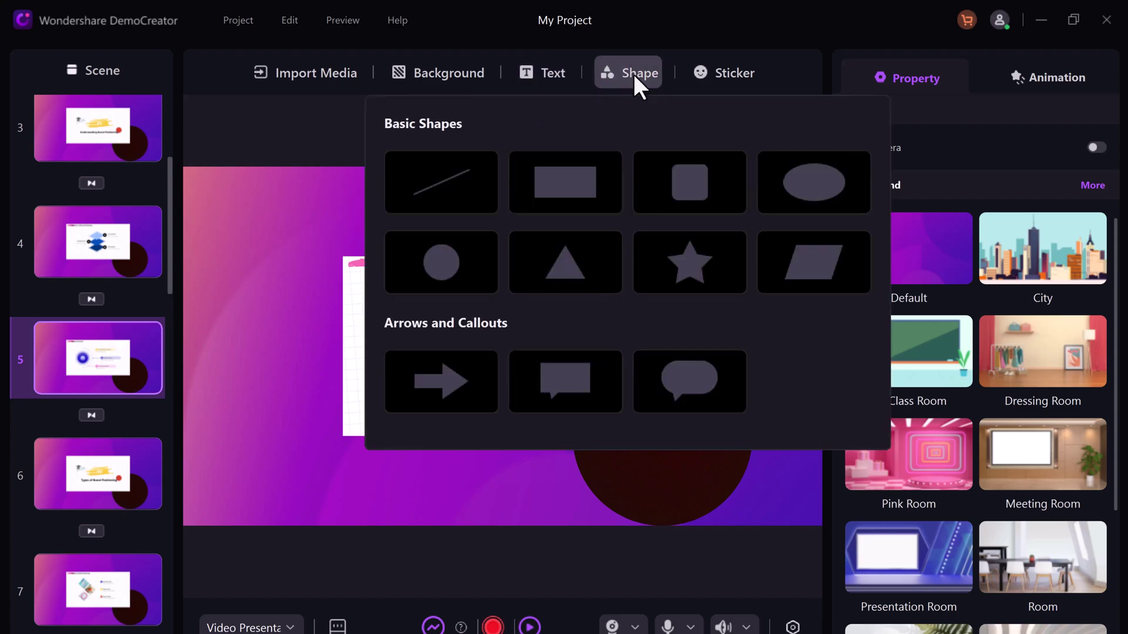
pyautogui.click(742, 75)
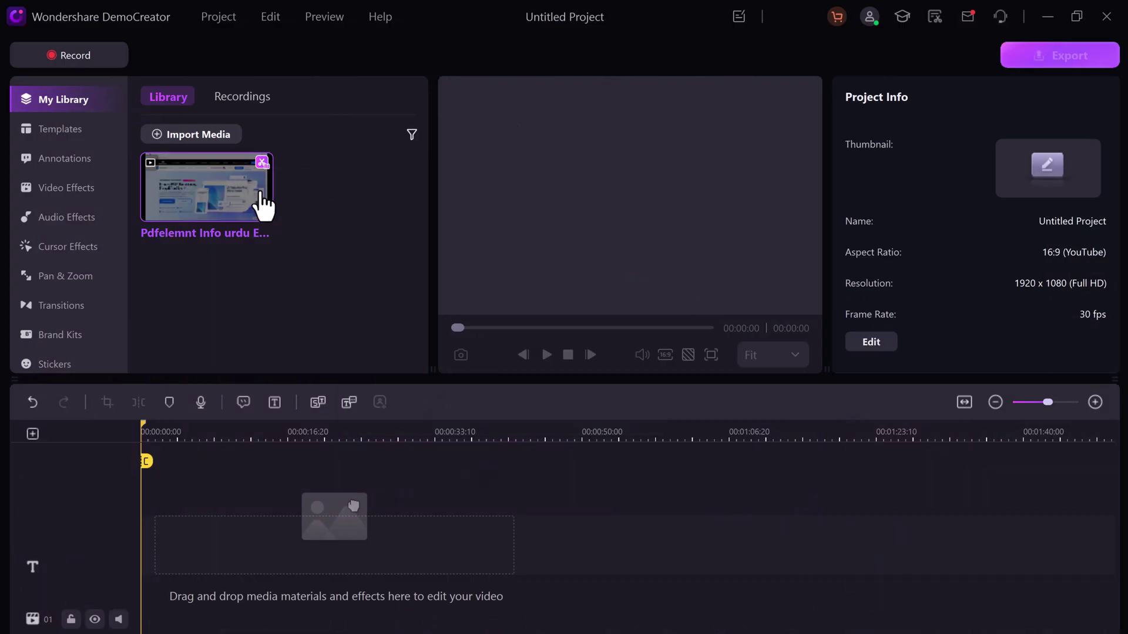
# - Start AI Text-based Editing on the Pdfelemnt Info clip with English (United States) transcription
pyautogui.rightClick(238, 215)
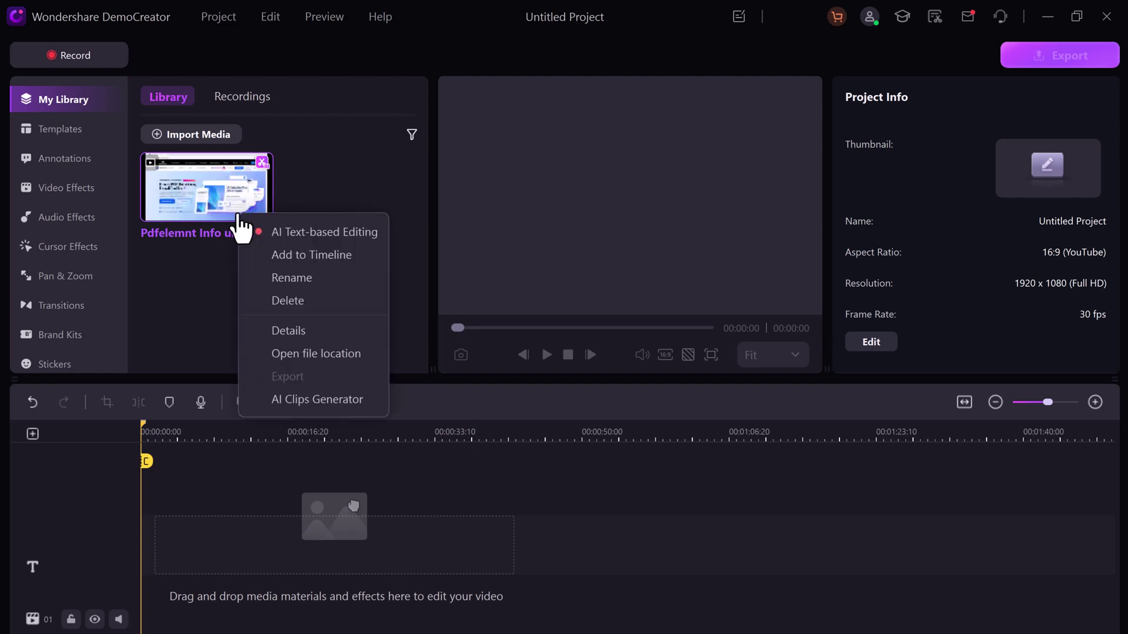
pyautogui.click(284, 231)
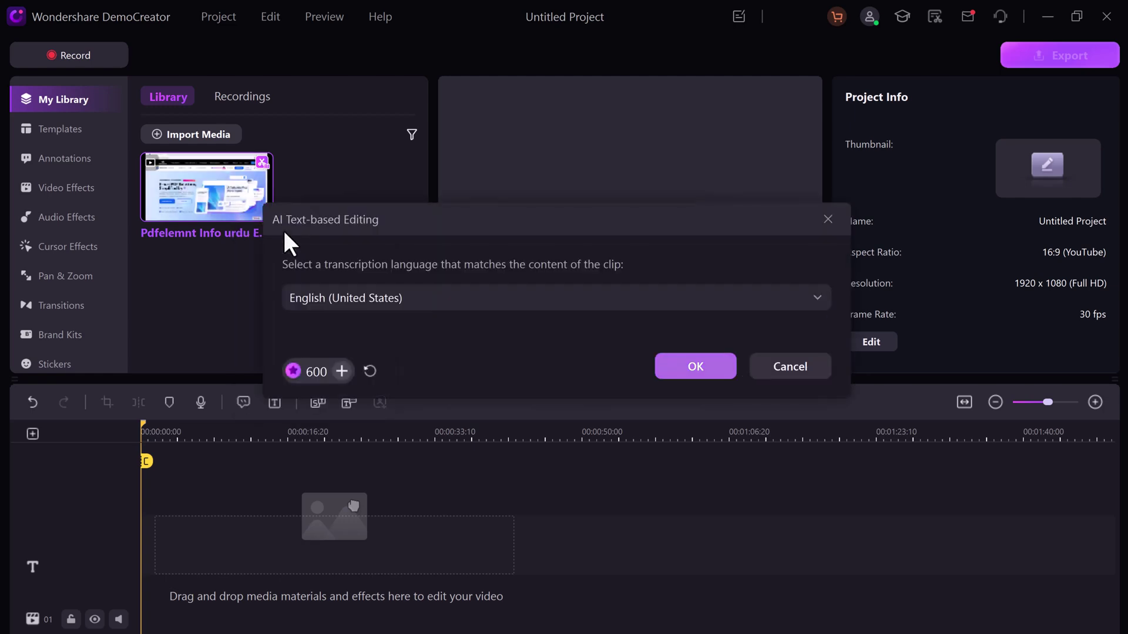
pyautogui.click(686, 367)
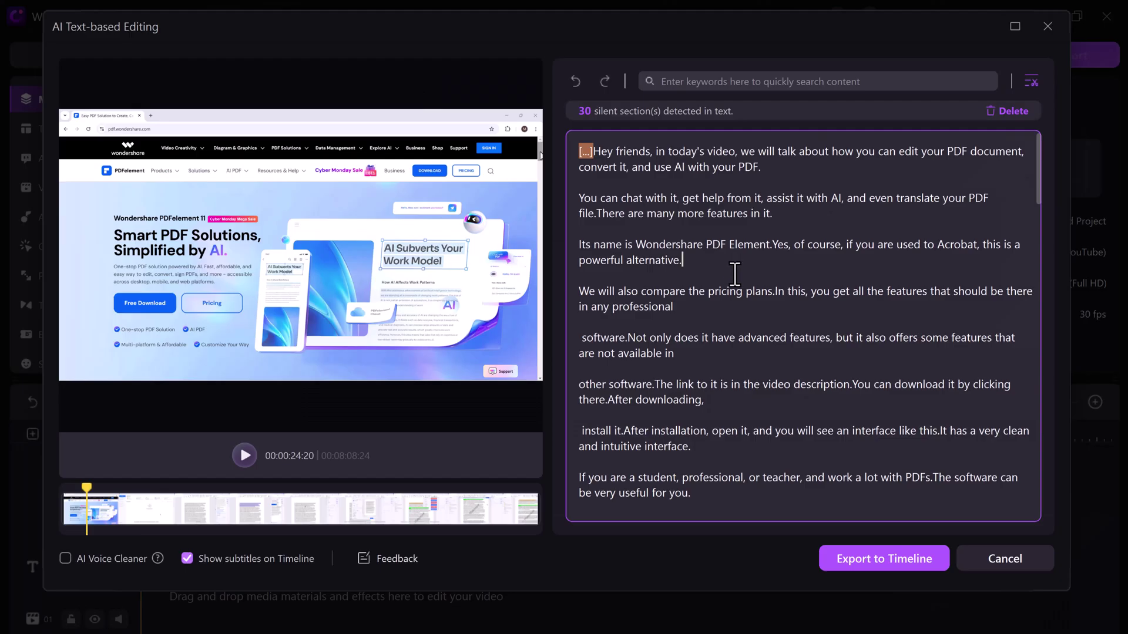
# - Delete the 'Not only…' sentence about features missing in other software, then export to the timeline
pyautogui.click(668, 353)
pyautogui.click(628, 338)
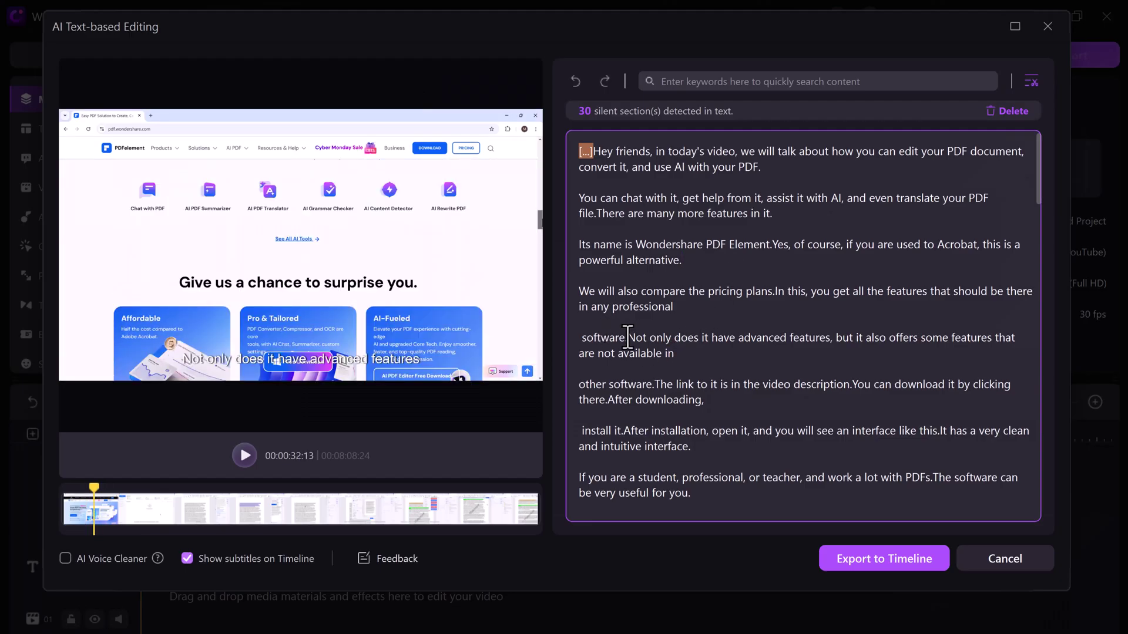
pyautogui.keyDown('shift'); pyautogui.click(674, 356); pyautogui.keyUp('shift')
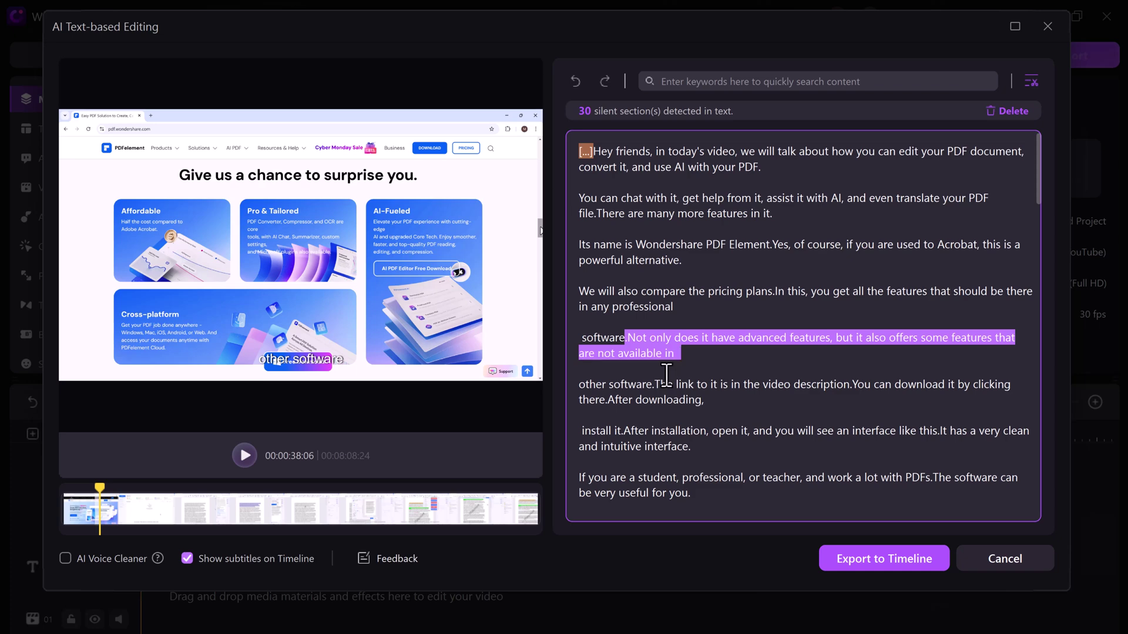
pyautogui.keyDown('shift'); pyautogui.click(654, 385); pyautogui.keyUp('shift')
pyautogui.rightClick(654, 385)
pyautogui.click(611, 408)
pyautogui.write('.')
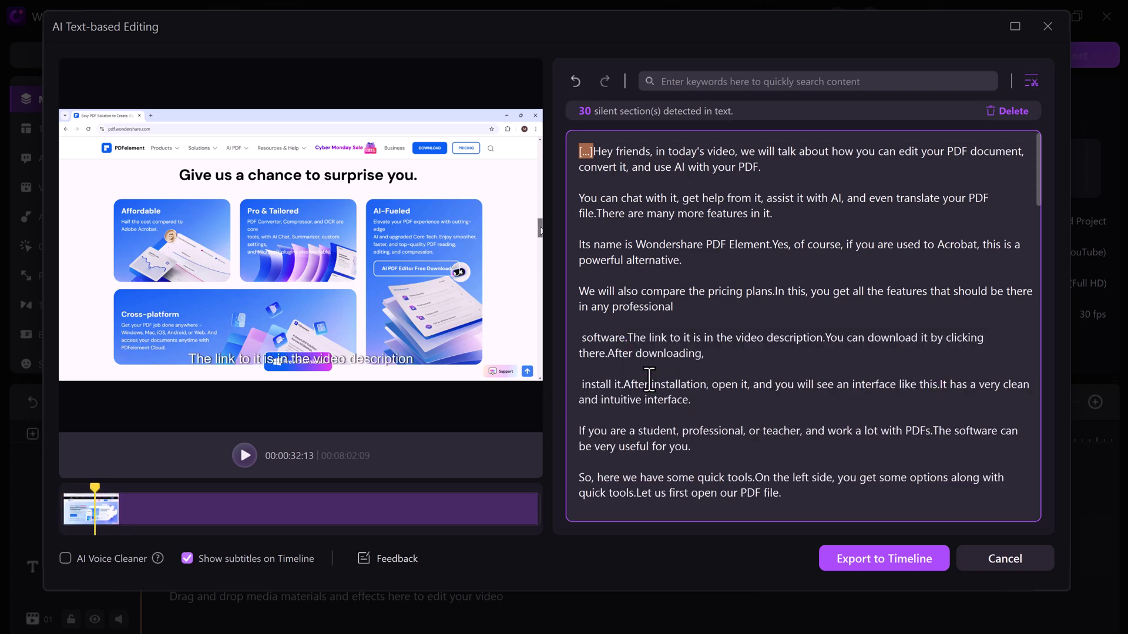
pyautogui.scroll(-15, 716, 434)
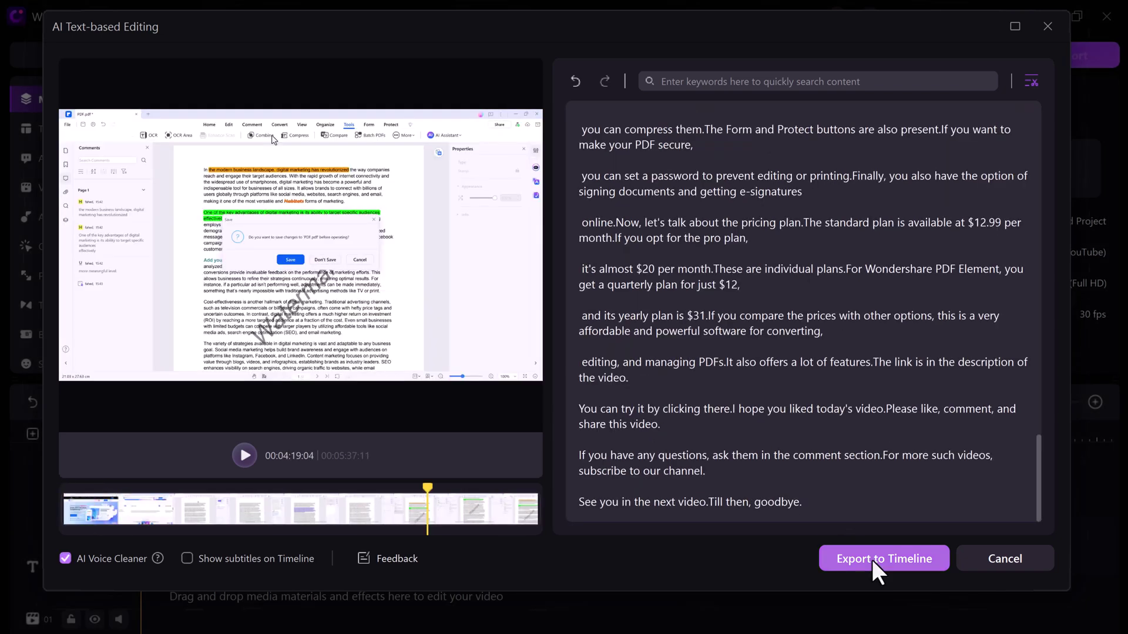
pyautogui.click(872, 560)
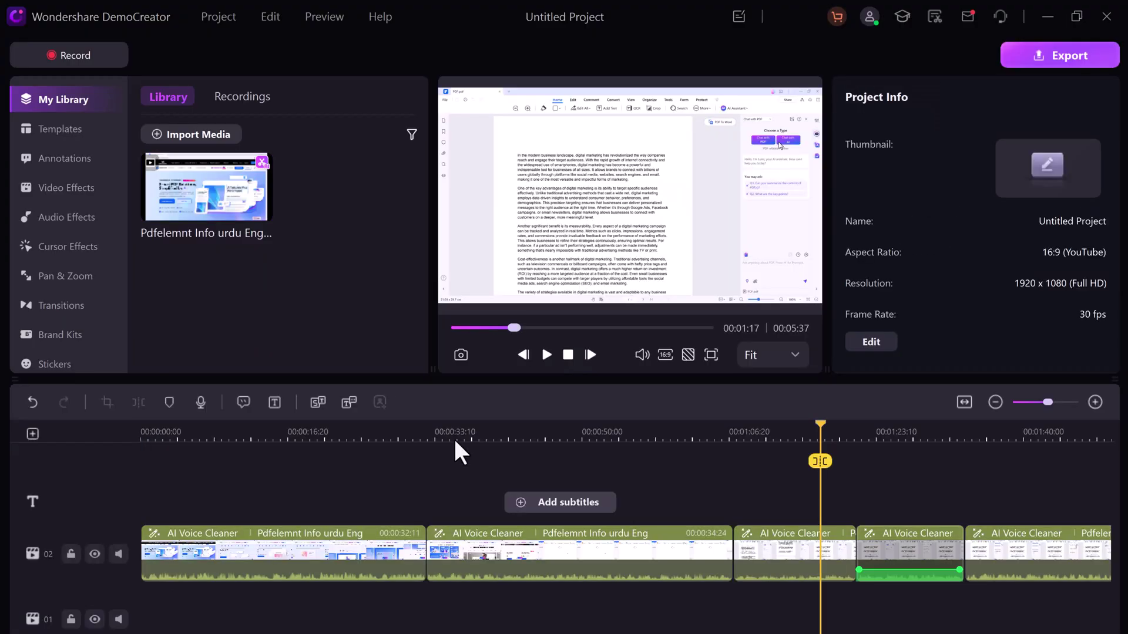
# - Generate 0s-30s, 9:16 Tutorial AI clips from the library recording with main topic 'Pdf editor'
pyautogui.rightClick(232, 213)
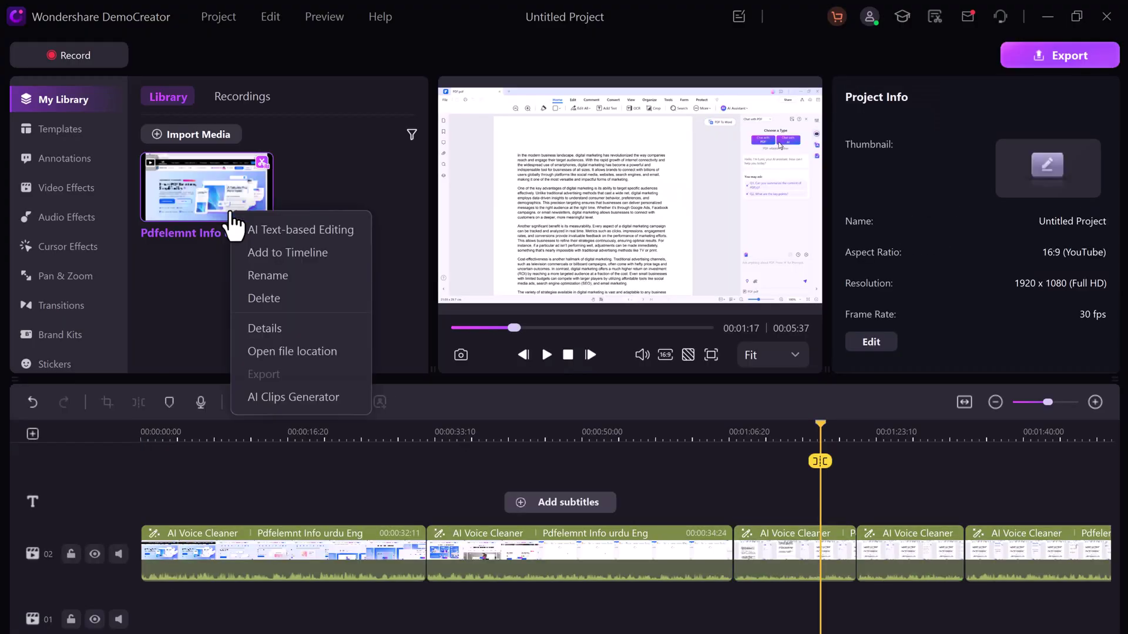
pyautogui.click(294, 397)
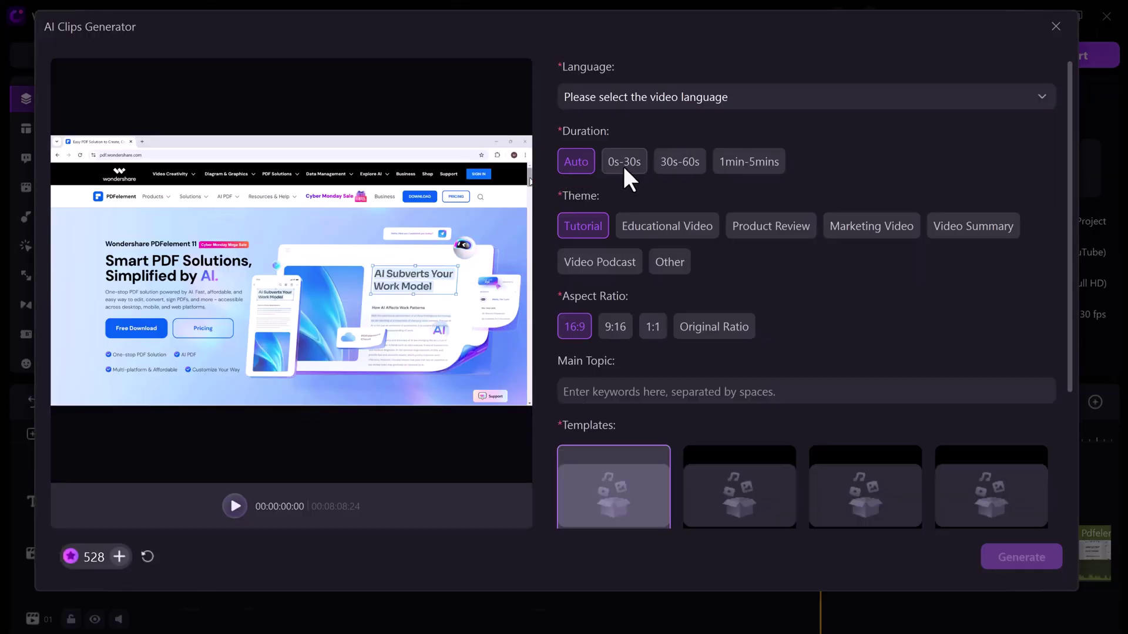
pyautogui.click(625, 165)
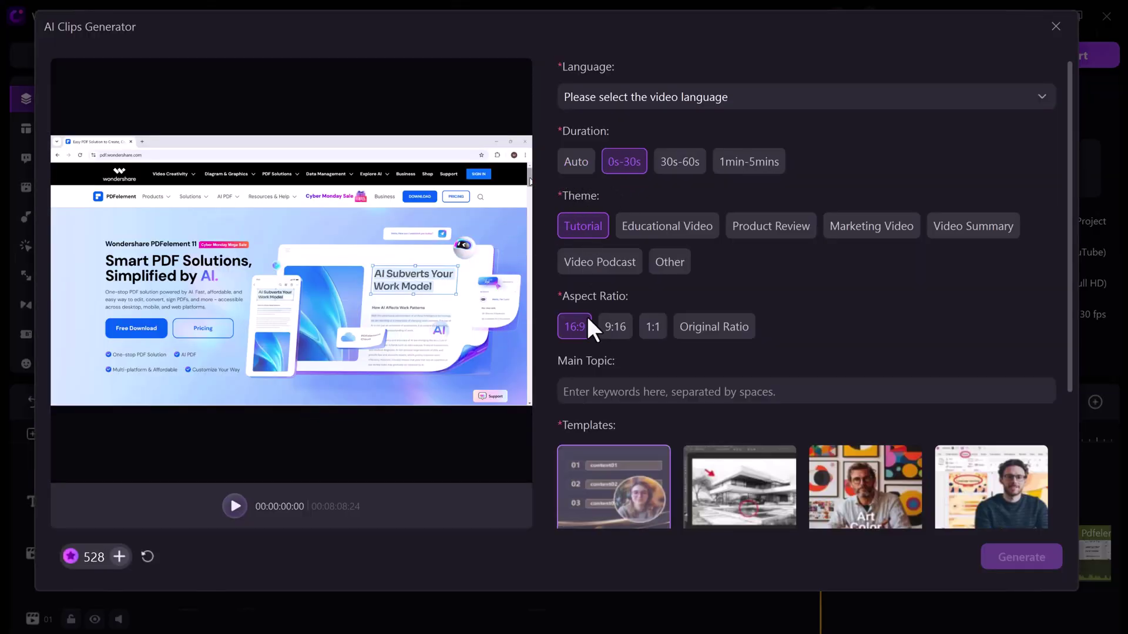
pyautogui.click(1033, 559)
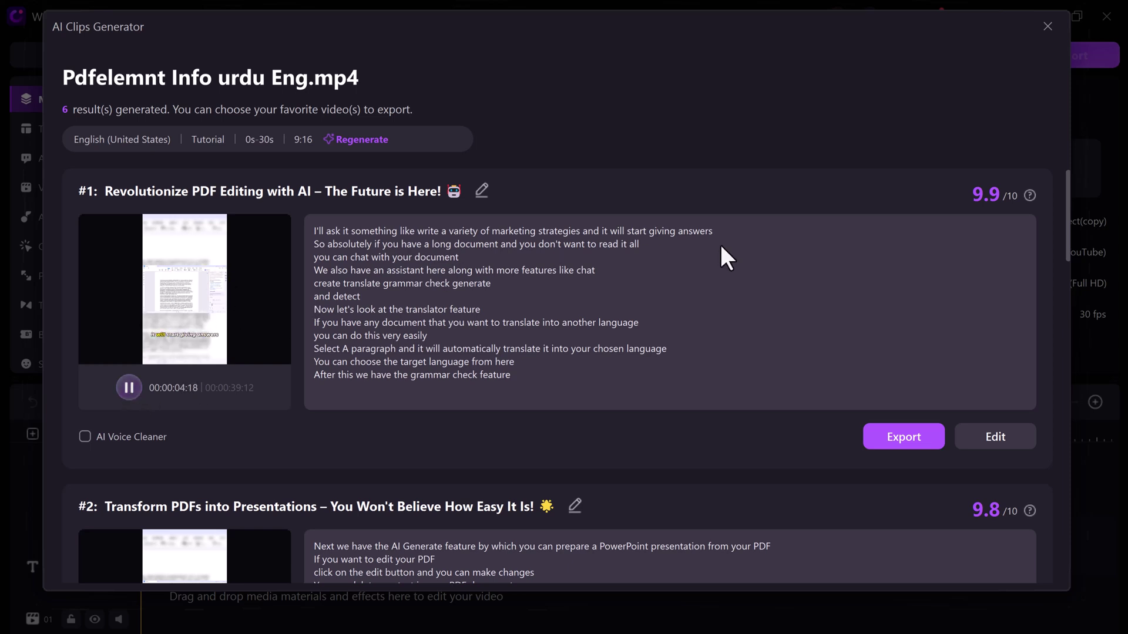
# - Preview clips #1 and #2, then scroll through the generated scripts down to clip #6
pyautogui.click(129, 390)
pyautogui.scroll(-3, 307, 464)
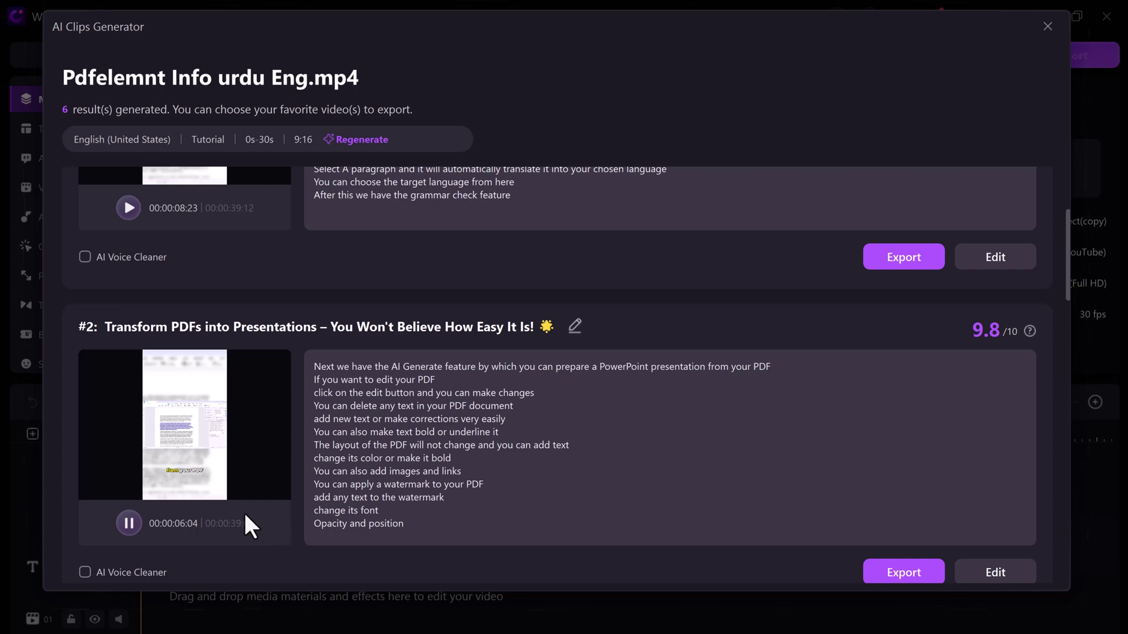
pyautogui.click(129, 524)
pyautogui.scroll(-3, 596, 445)
pyautogui.scroll(-3, 320, 414)
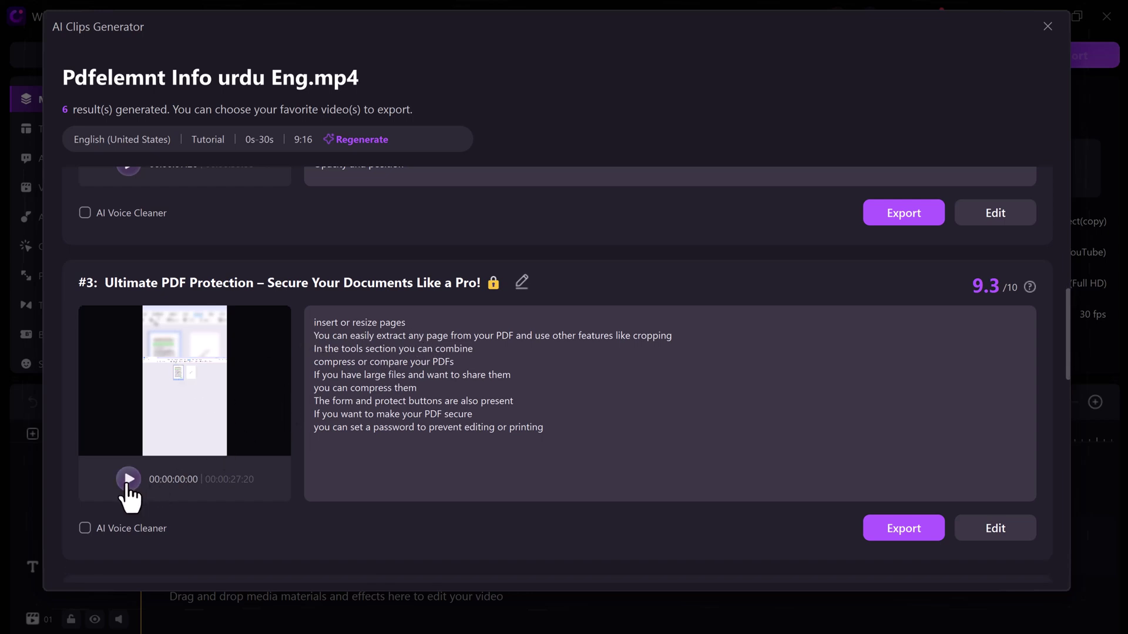
pyautogui.scroll(-4, 212, 417)
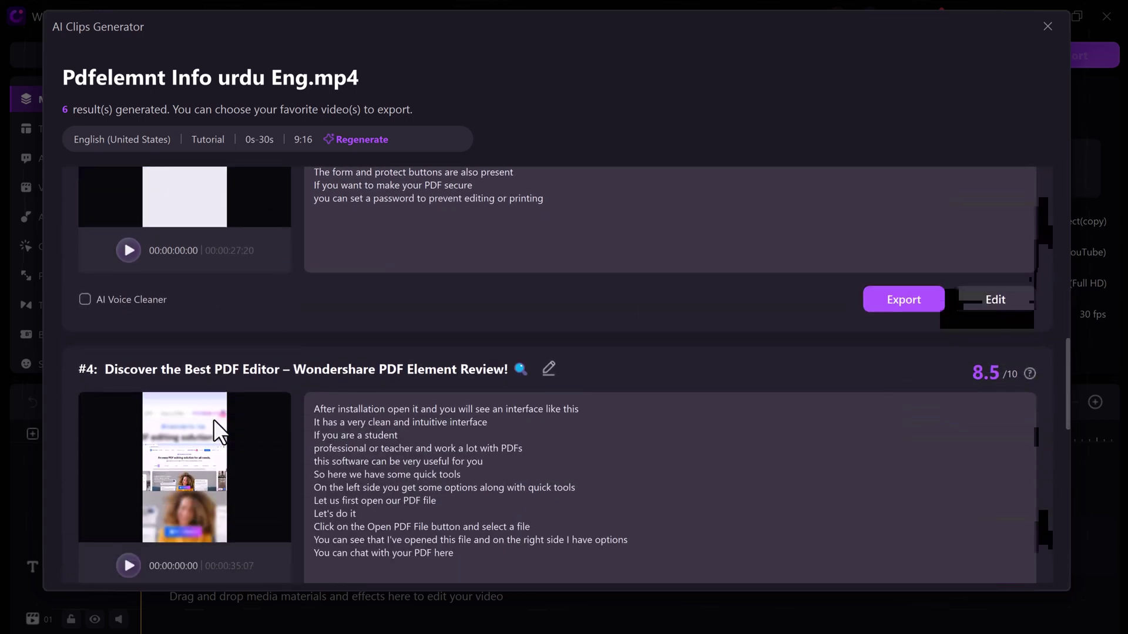
pyautogui.scroll(-5, 214, 418)
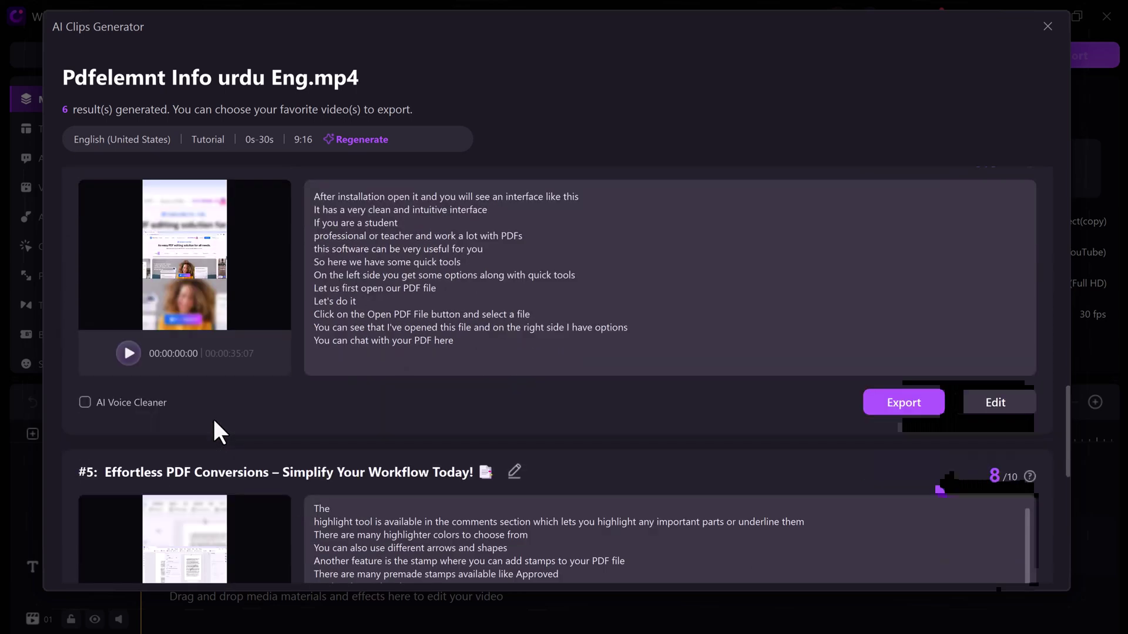
pyautogui.scroll(-2, 211, 419)
pyautogui.scroll(-6, 485, 450)
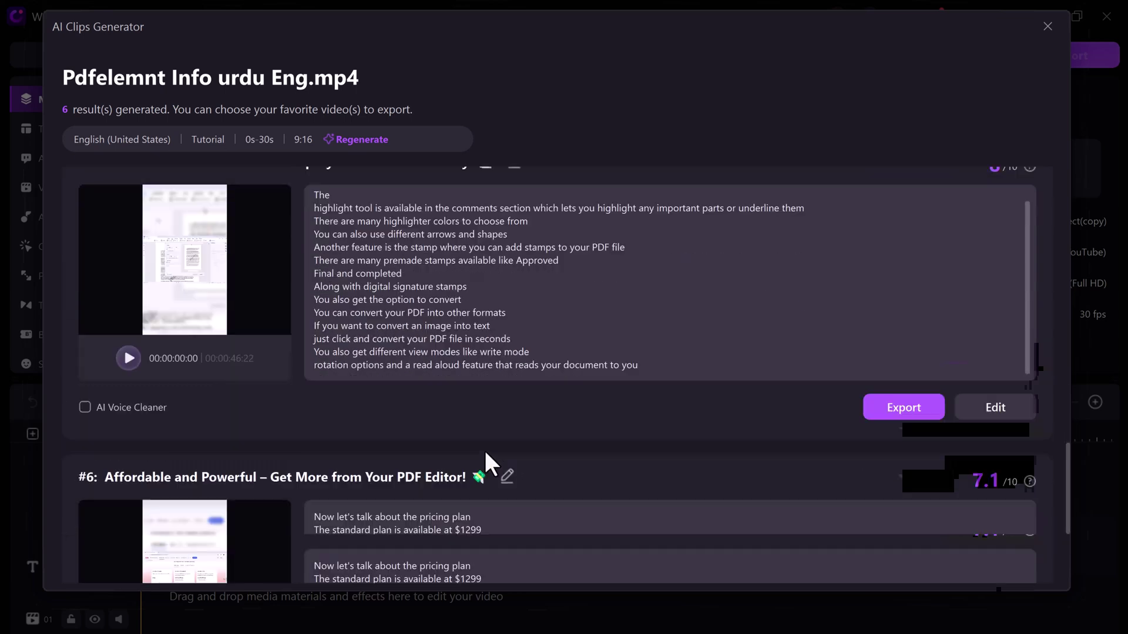
pyautogui.scroll(-1, 318, 452)
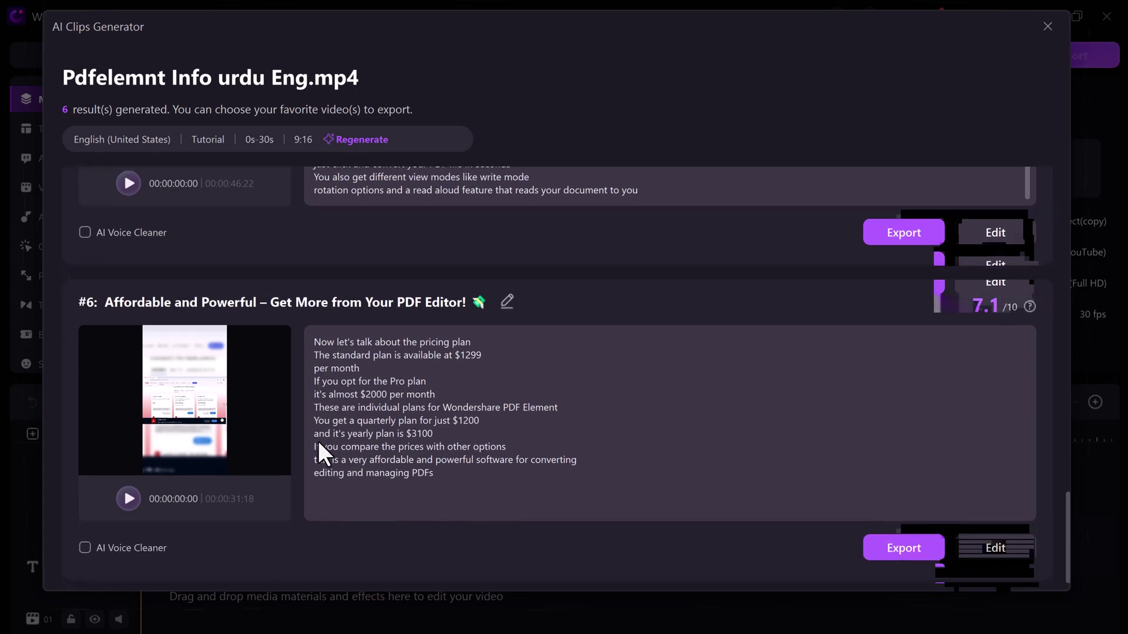
pyautogui.scroll(5, 318, 439)
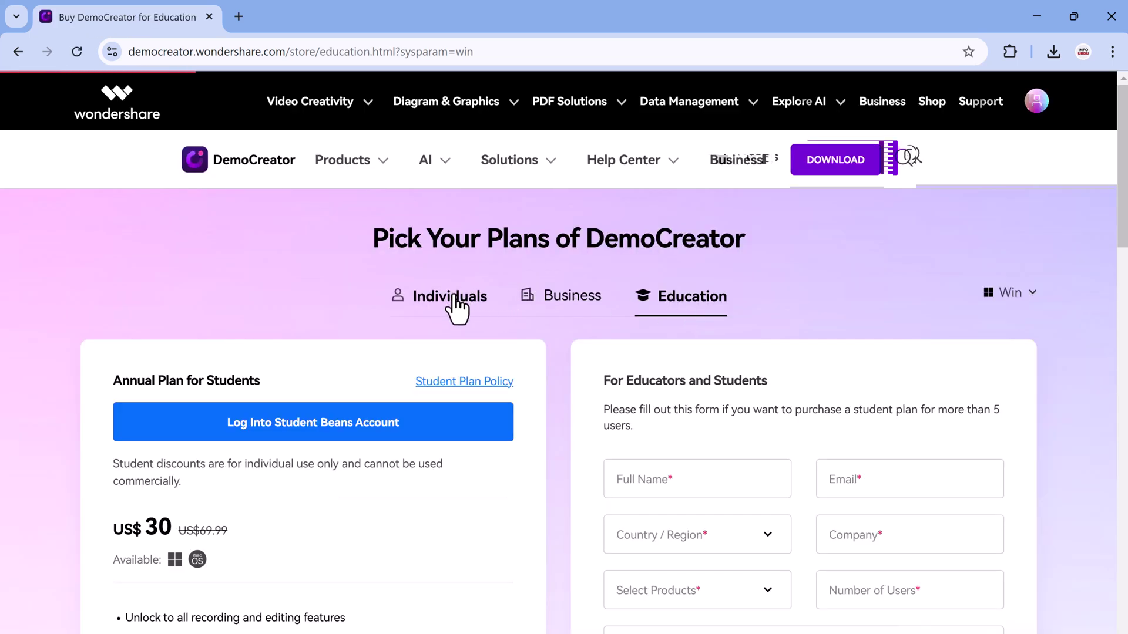
# - Switch the pricing page to Individuals plans and scroll through the Compare All plans table, including AI credits
pyautogui.click(450, 296)
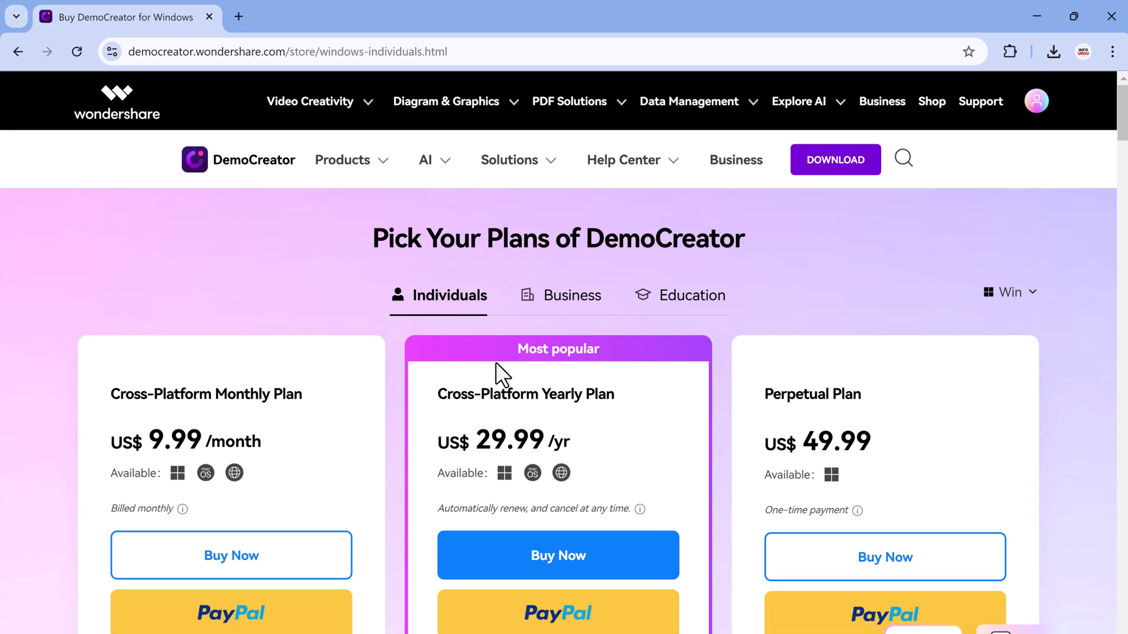
pyautogui.scroll(-4, 470, 440)
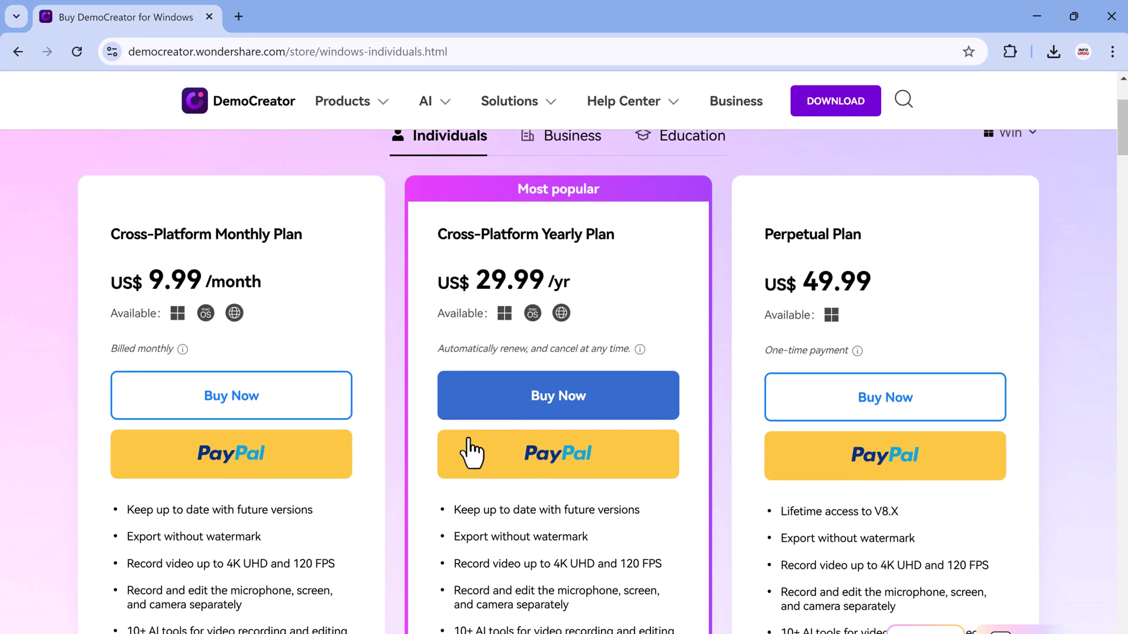
pyautogui.scroll(-12, 470, 453)
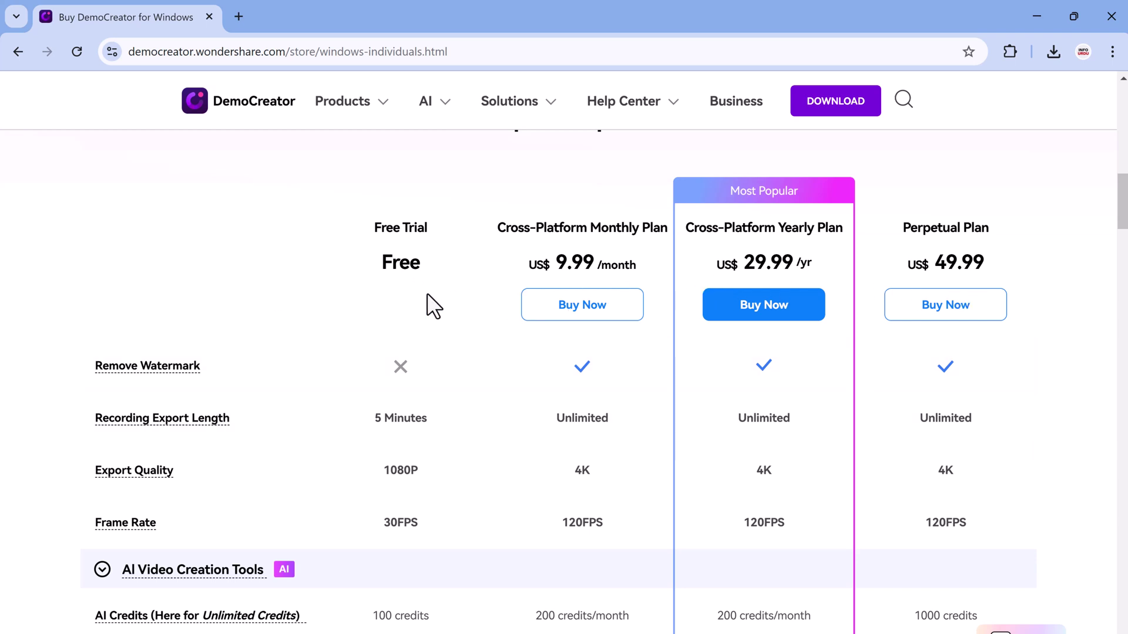
pyautogui.scroll(-6, 434, 306)
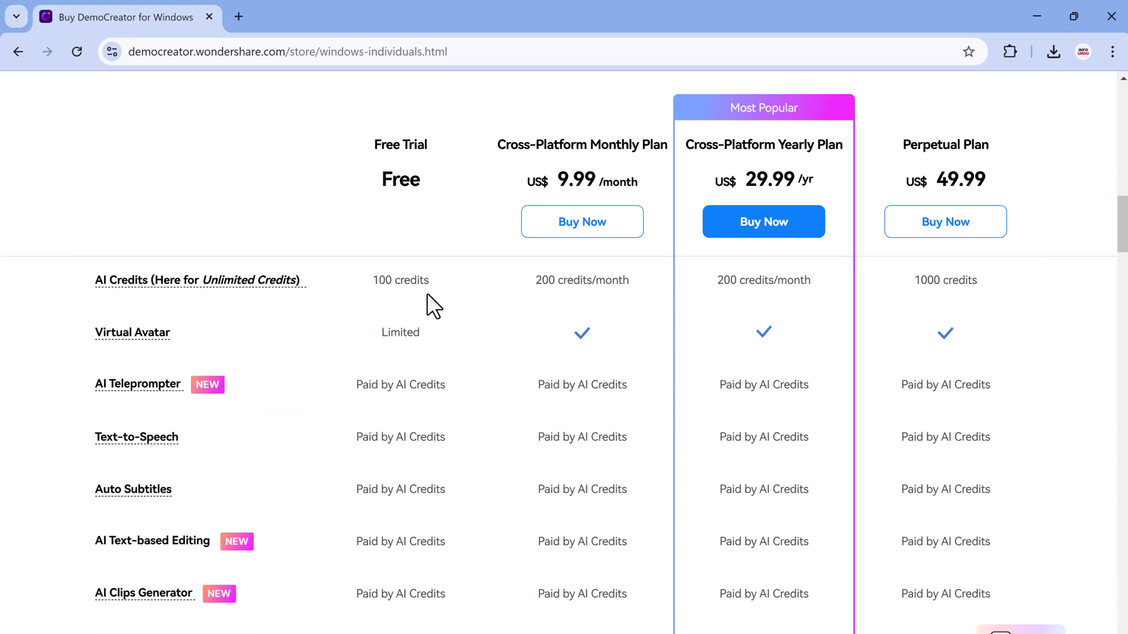
pyautogui.scroll(5, 434, 305)
pyautogui.scroll(10, 434, 306)
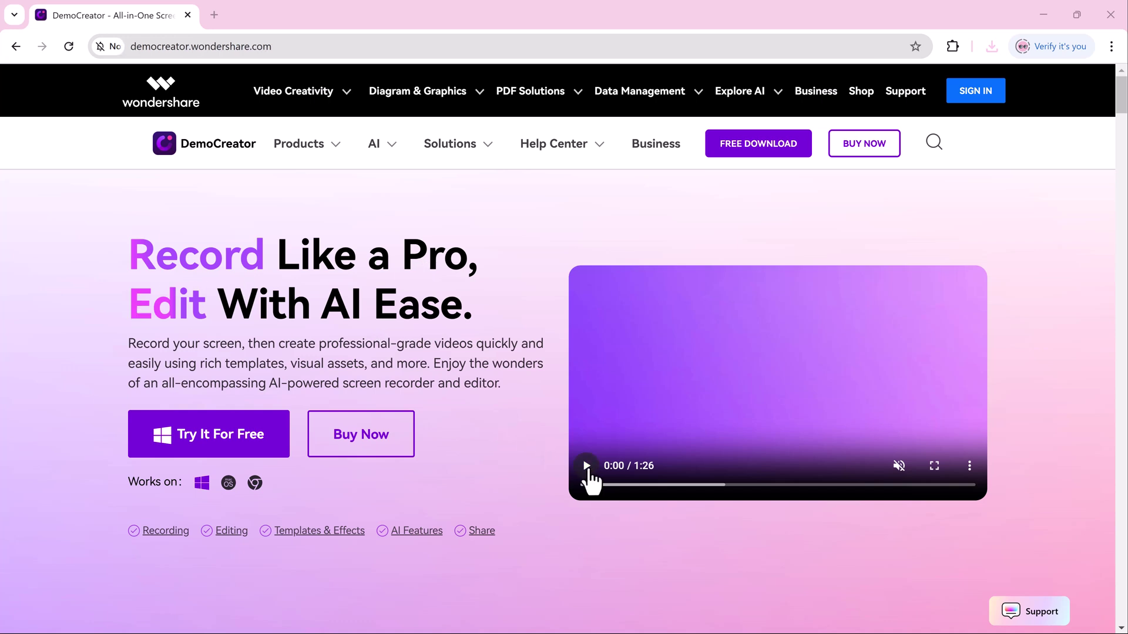
# - Play the homepage showcase video and view the Virtual Avatar, Video Presentation and Camera recording modes
pyautogui.click(587, 466)
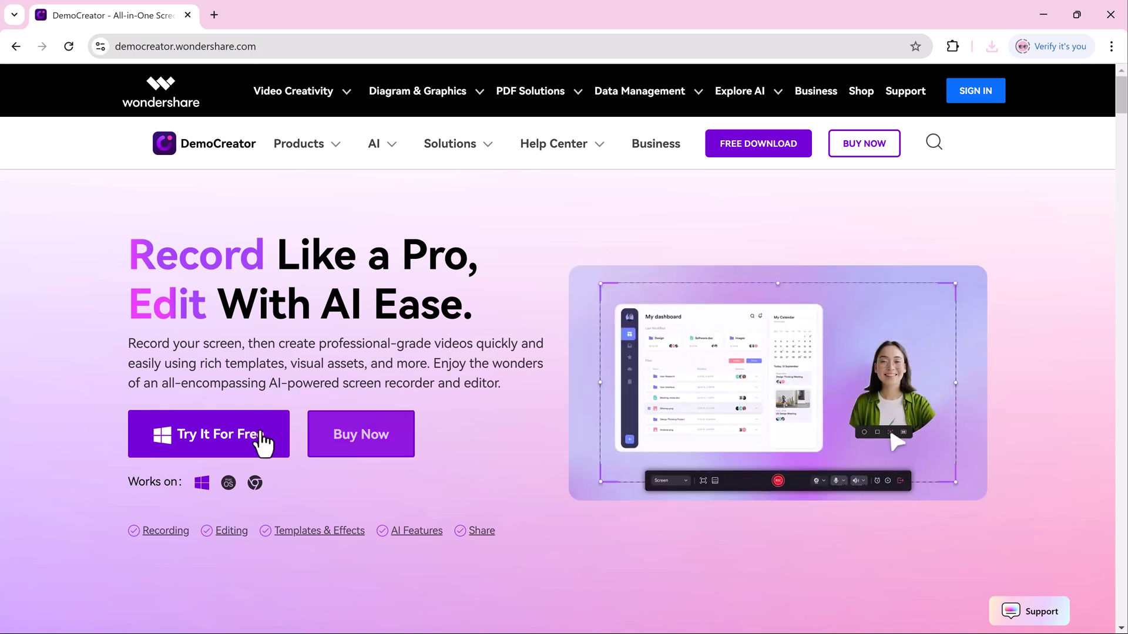
pyautogui.moveTo(1112, 110); pyautogui.dragTo(1123, 157)
pyautogui.click(454, 147)
pyautogui.click(584, 164)
pyautogui.click(695, 164)
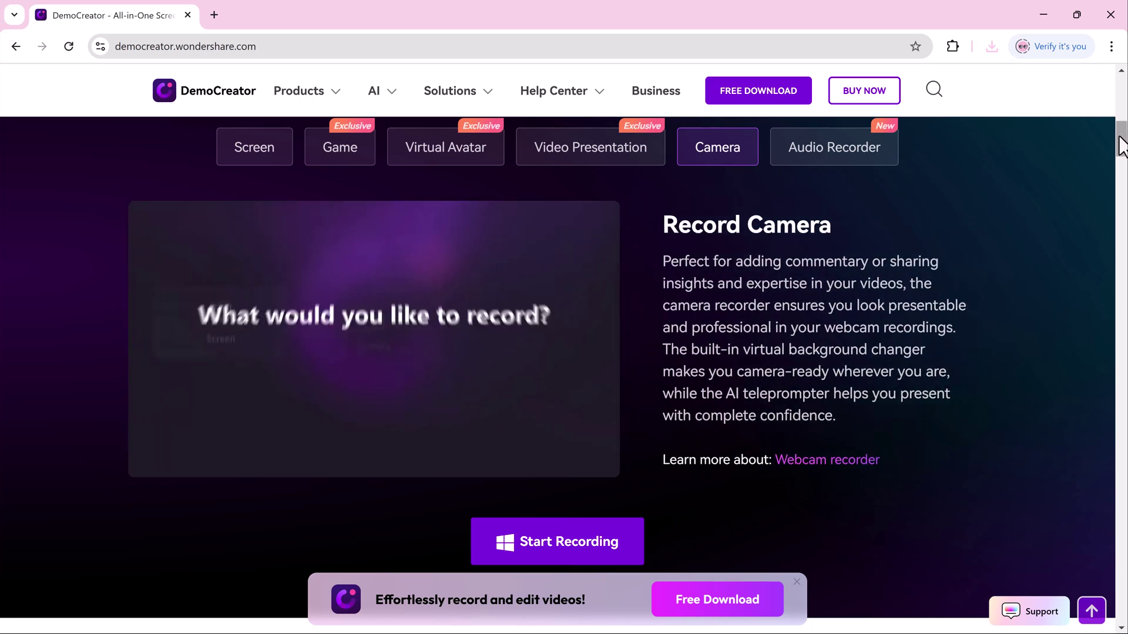
# - Browse the Stickers, Effects and Transitions examples in the Visual Assets section
pyautogui.moveTo(1120, 143); pyautogui.dragTo(1124, 209)
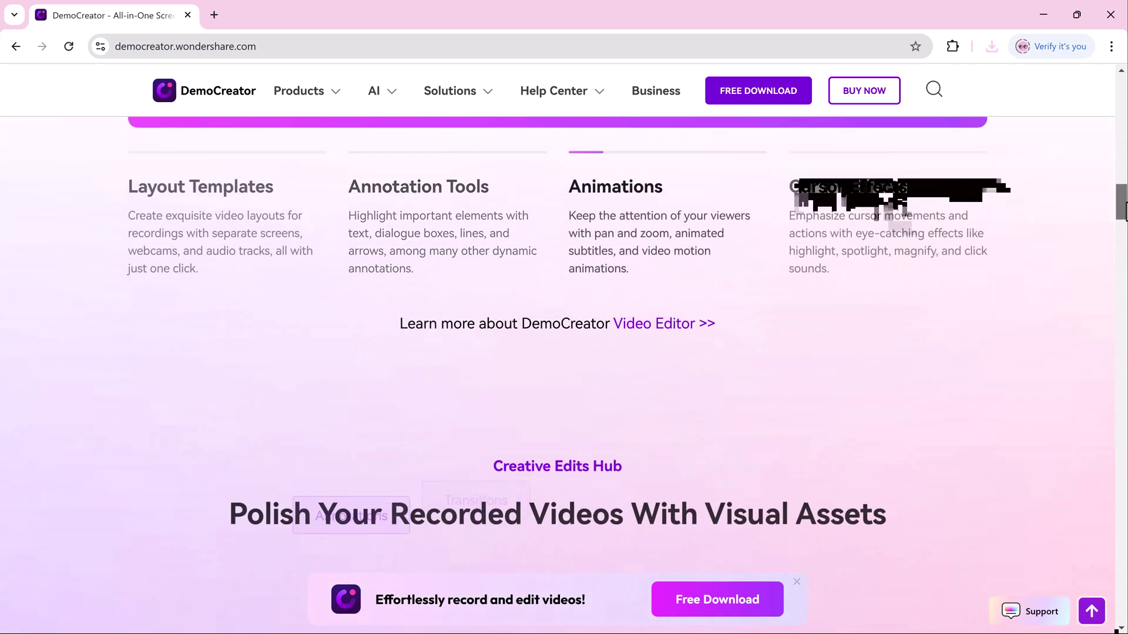
pyautogui.scroll(-5, 1125, 212)
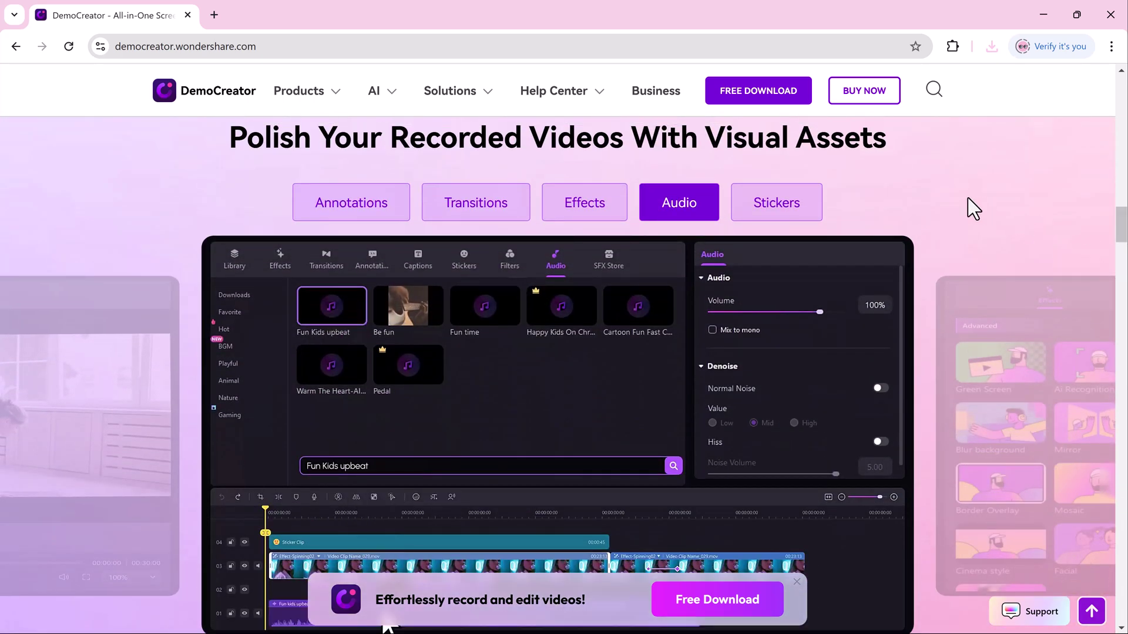
pyautogui.click(787, 210)
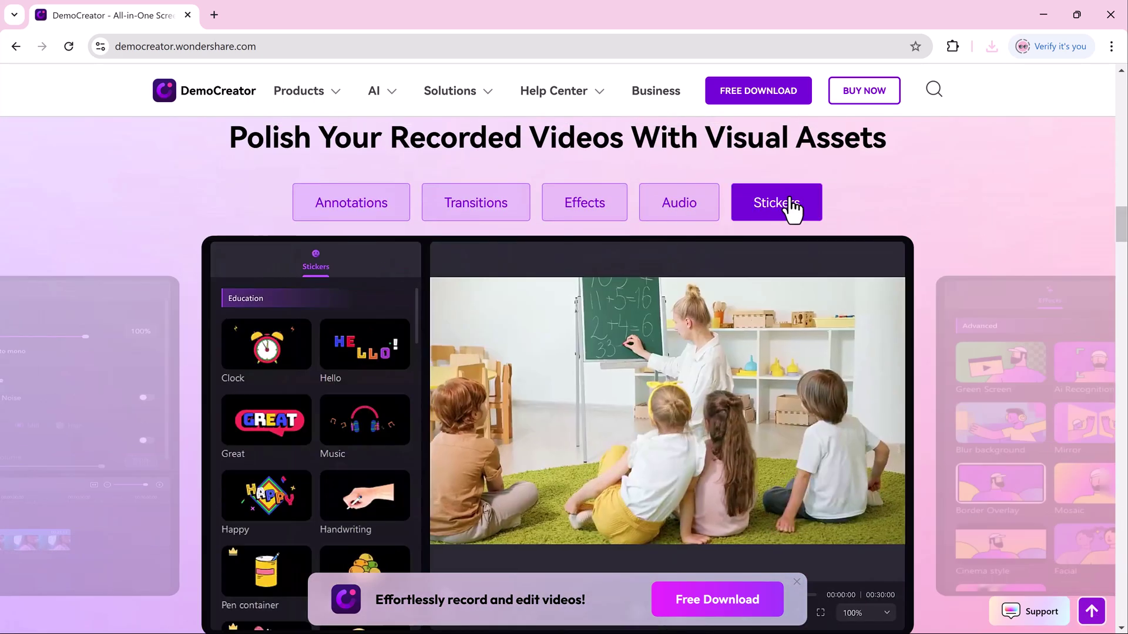
pyautogui.click(556, 219)
pyautogui.click(488, 220)
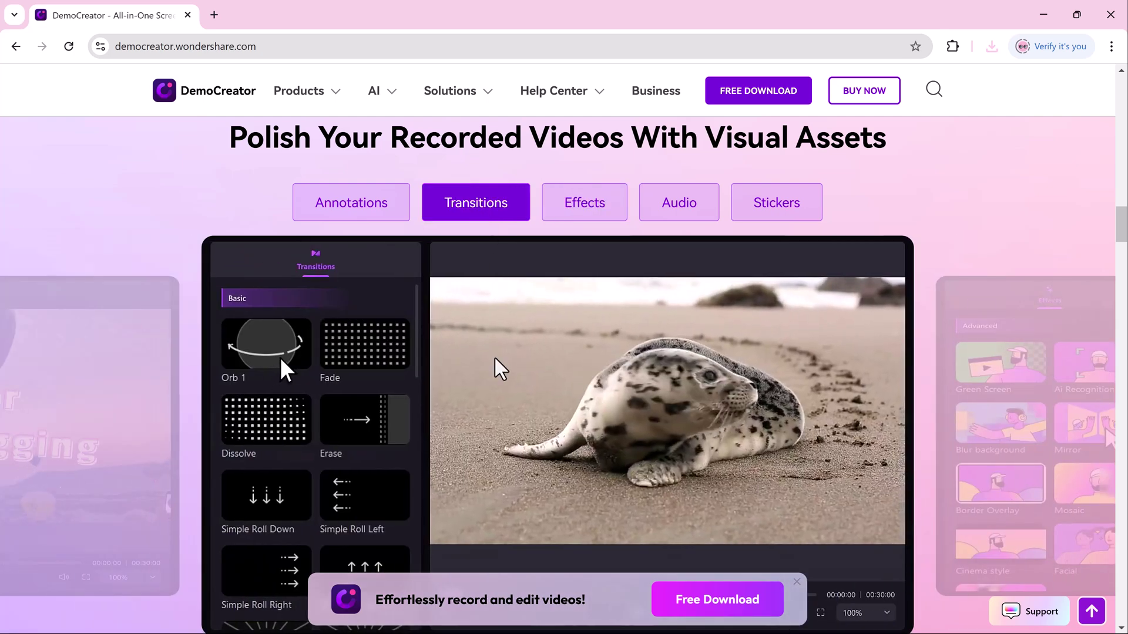